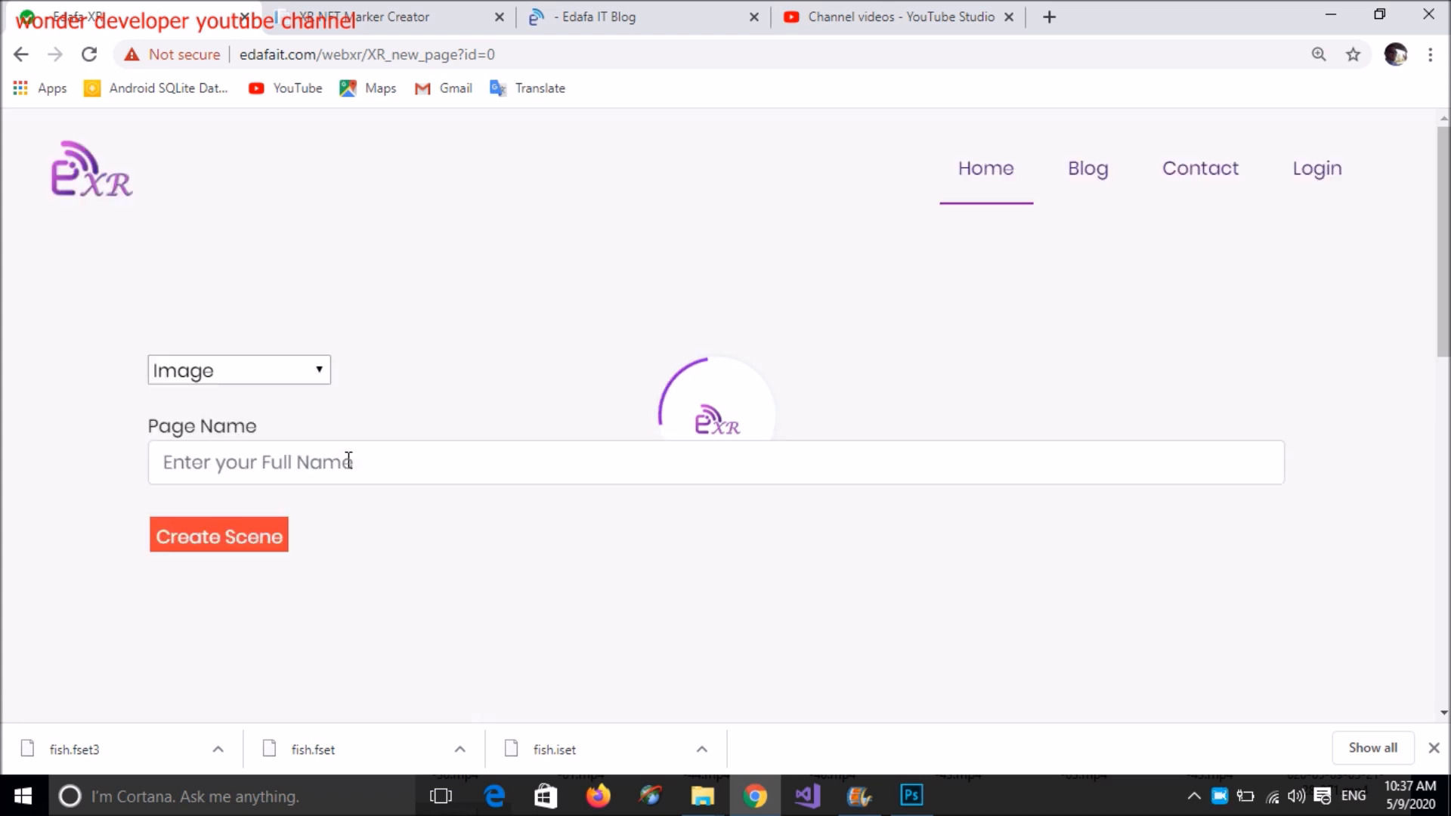
Name the new Image page IMage and create its scene.
left_click(341, 475)
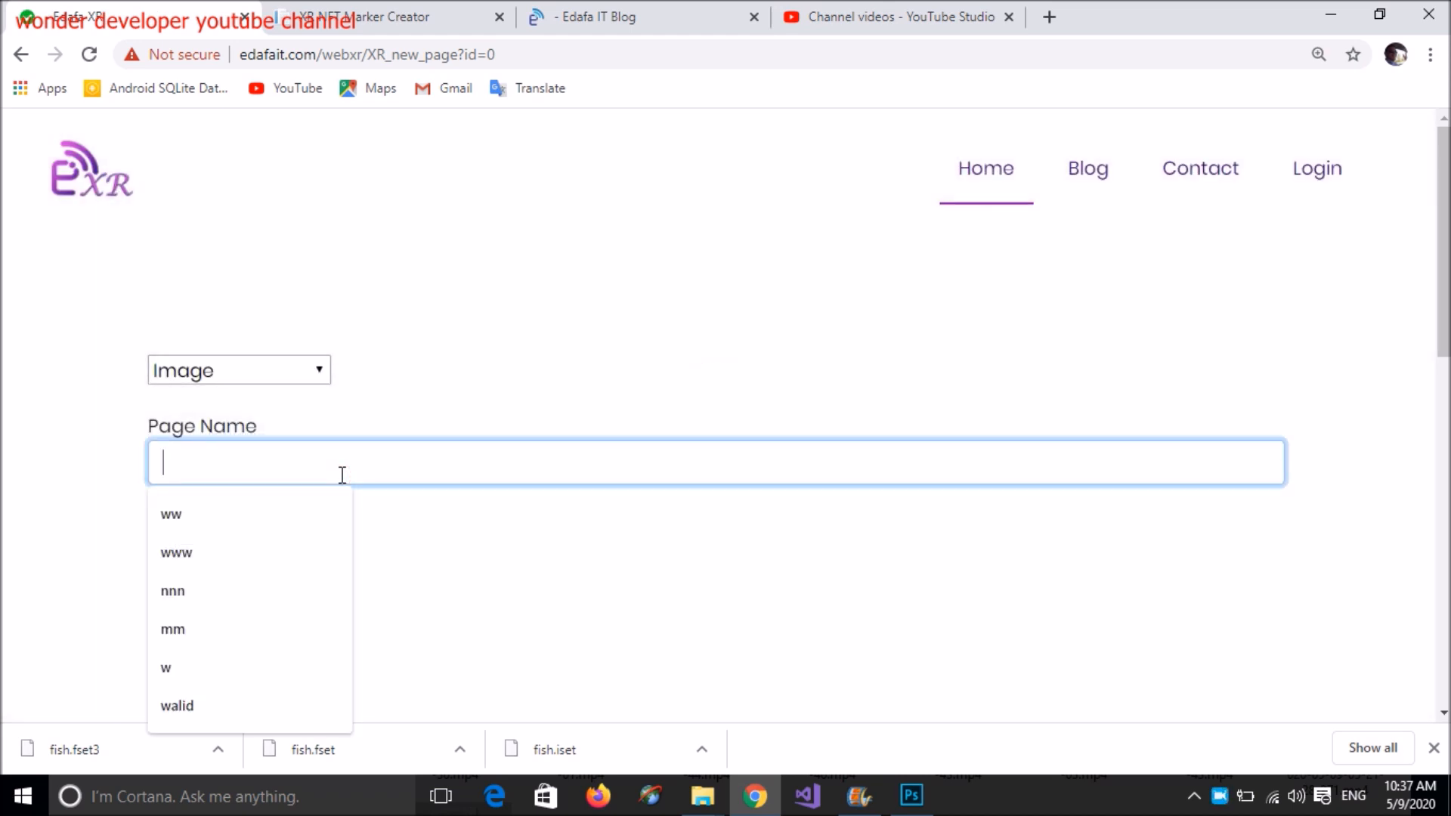
type("IMage")
left_click(392, 545)
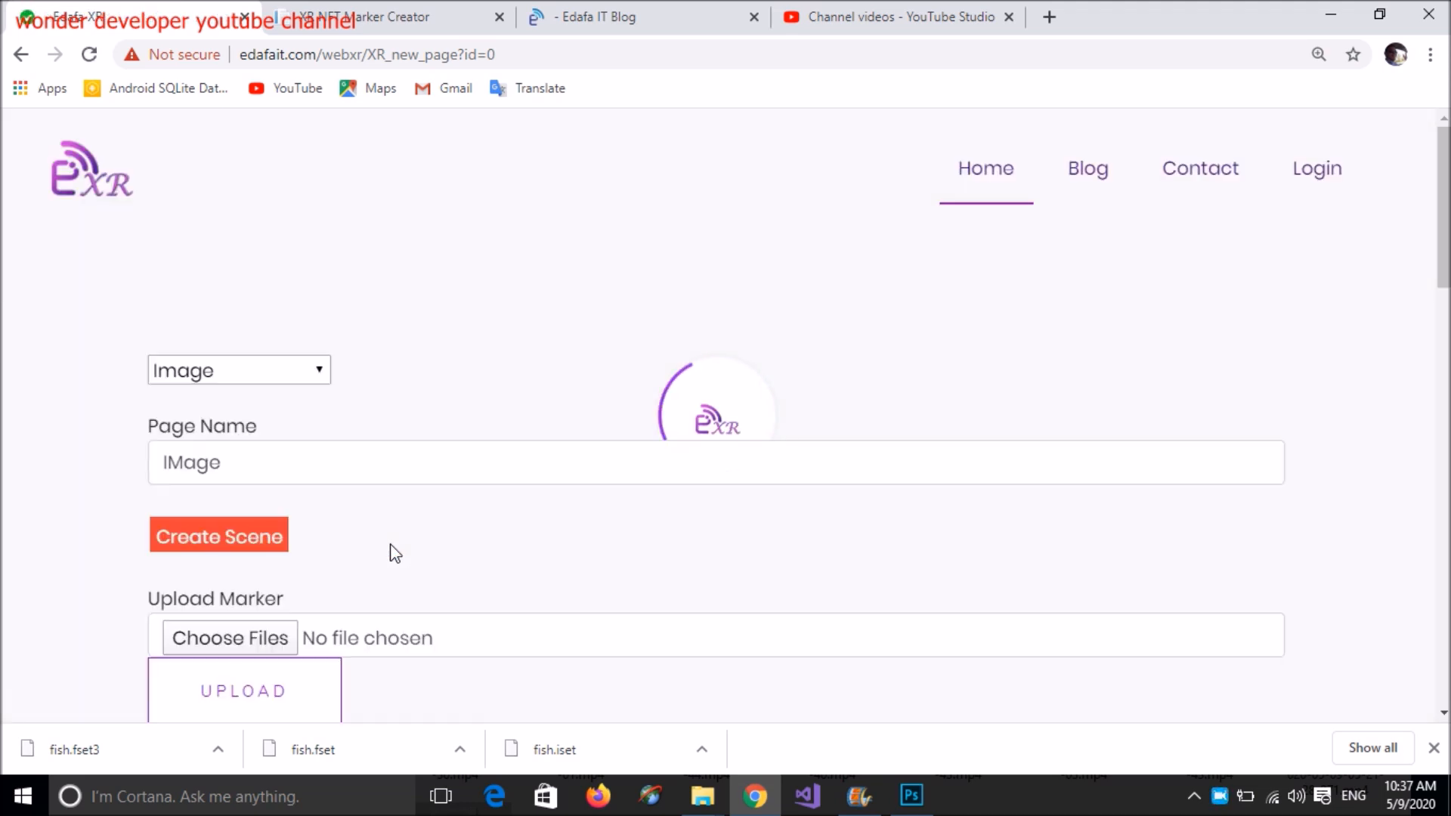
scroll(394, 554, "down", 5)
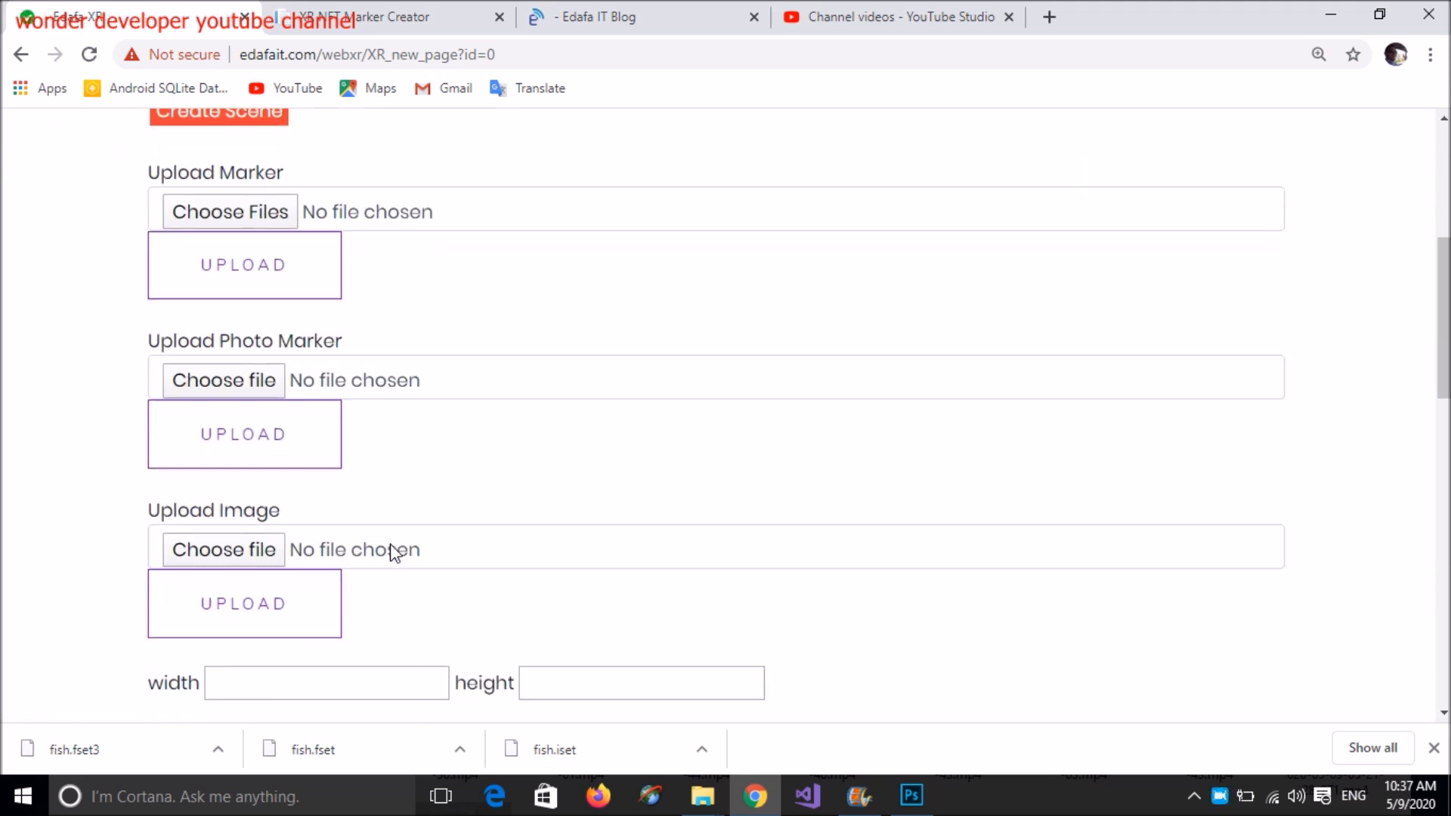
scroll(272, 447, "up", 1)
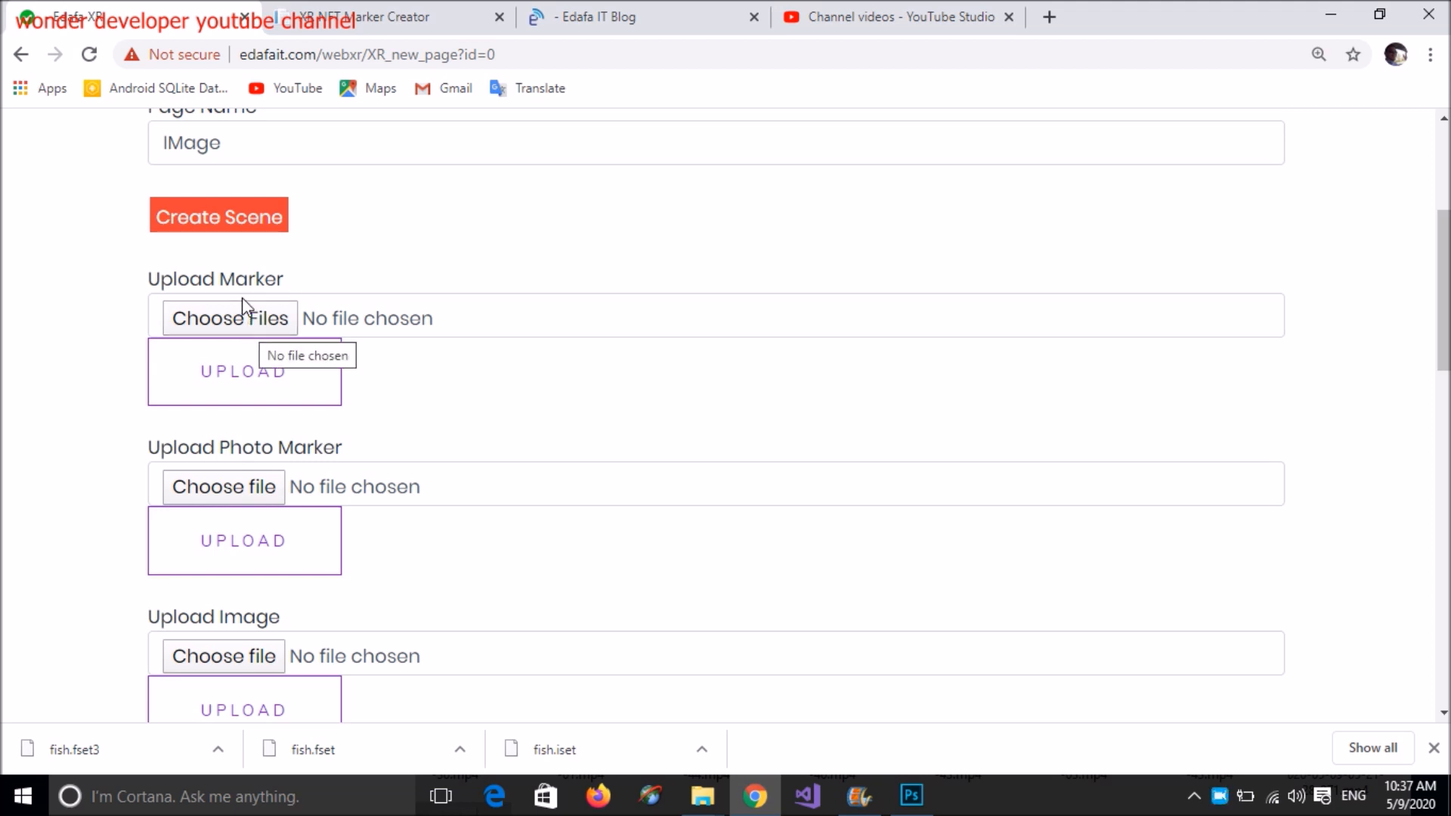
left_click(372, 19)
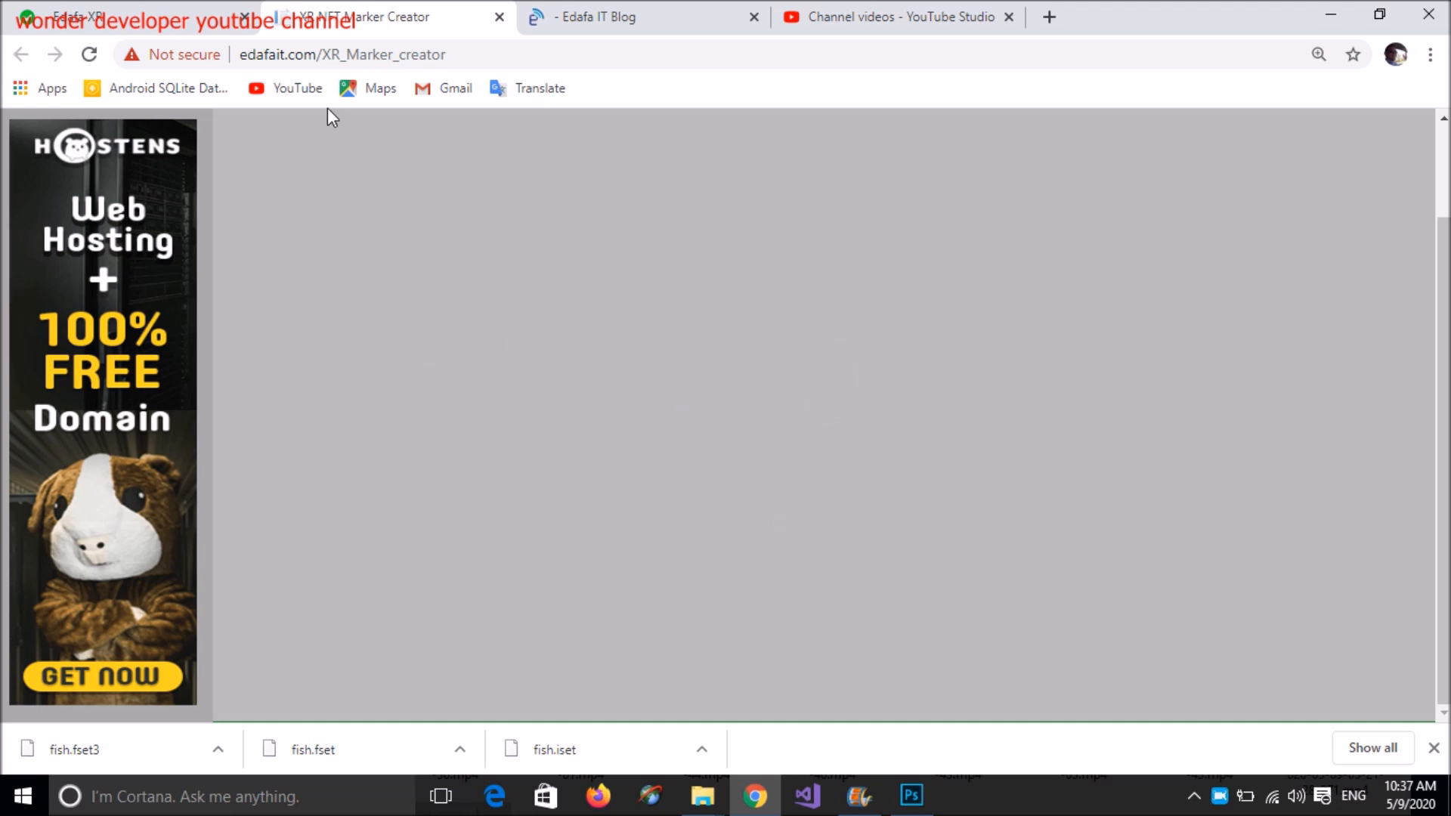
left_click(143, 8)
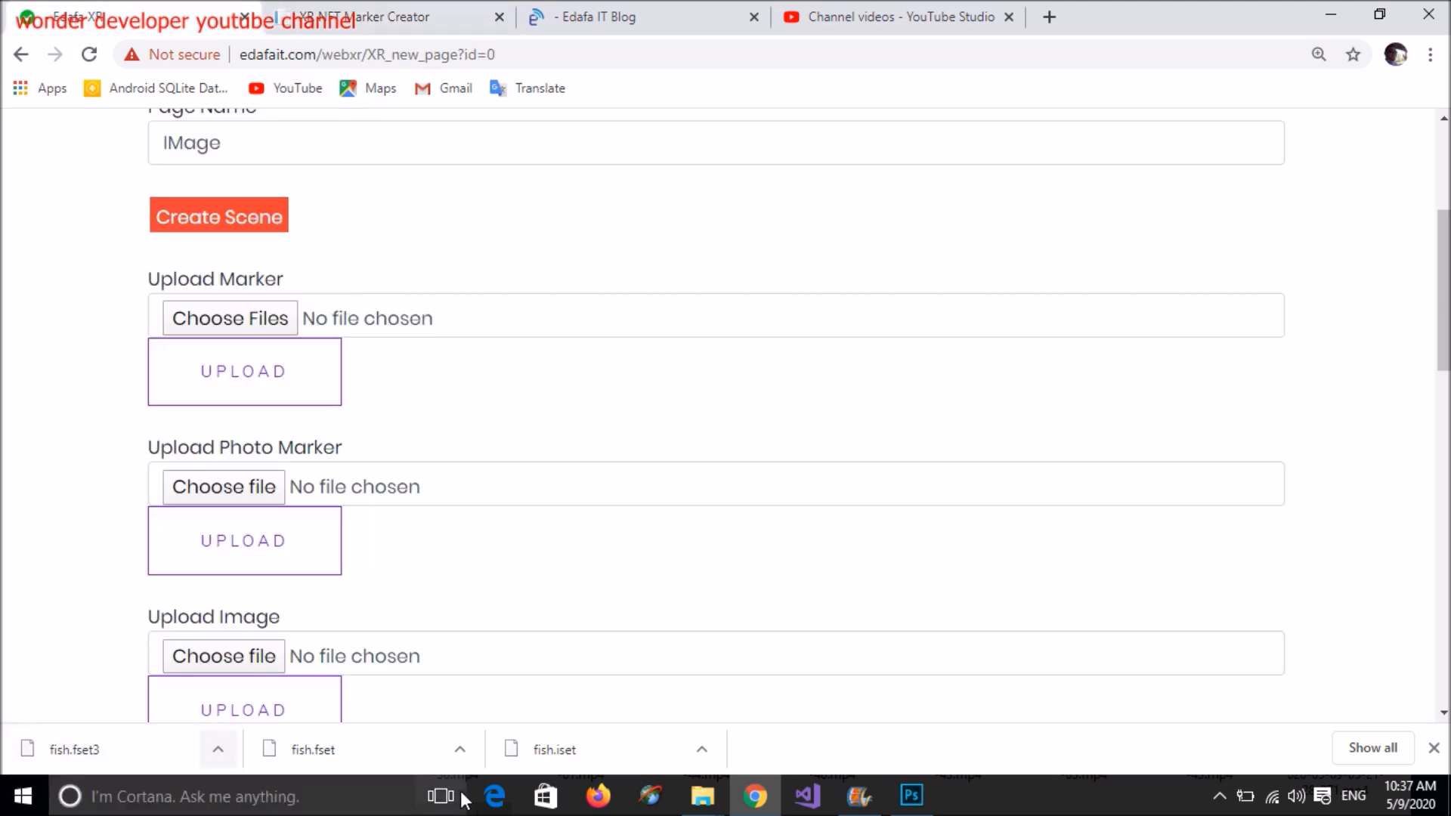
Upload fish.fset, fish.fset3 and fish.iset from the Downloads folder as the page's marker files.
scroll(256, 304, "up", 1)
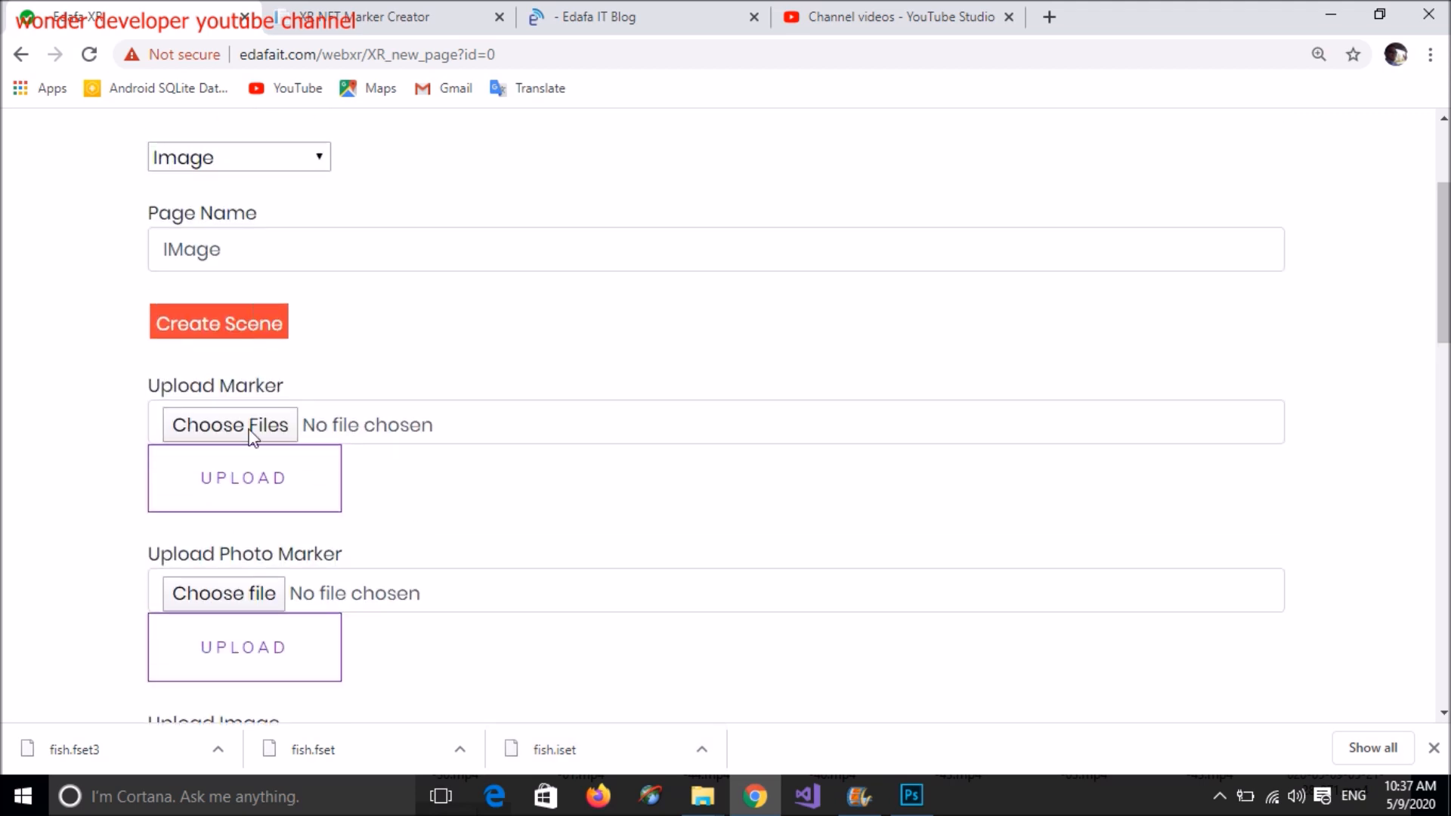
left_click(239, 436)
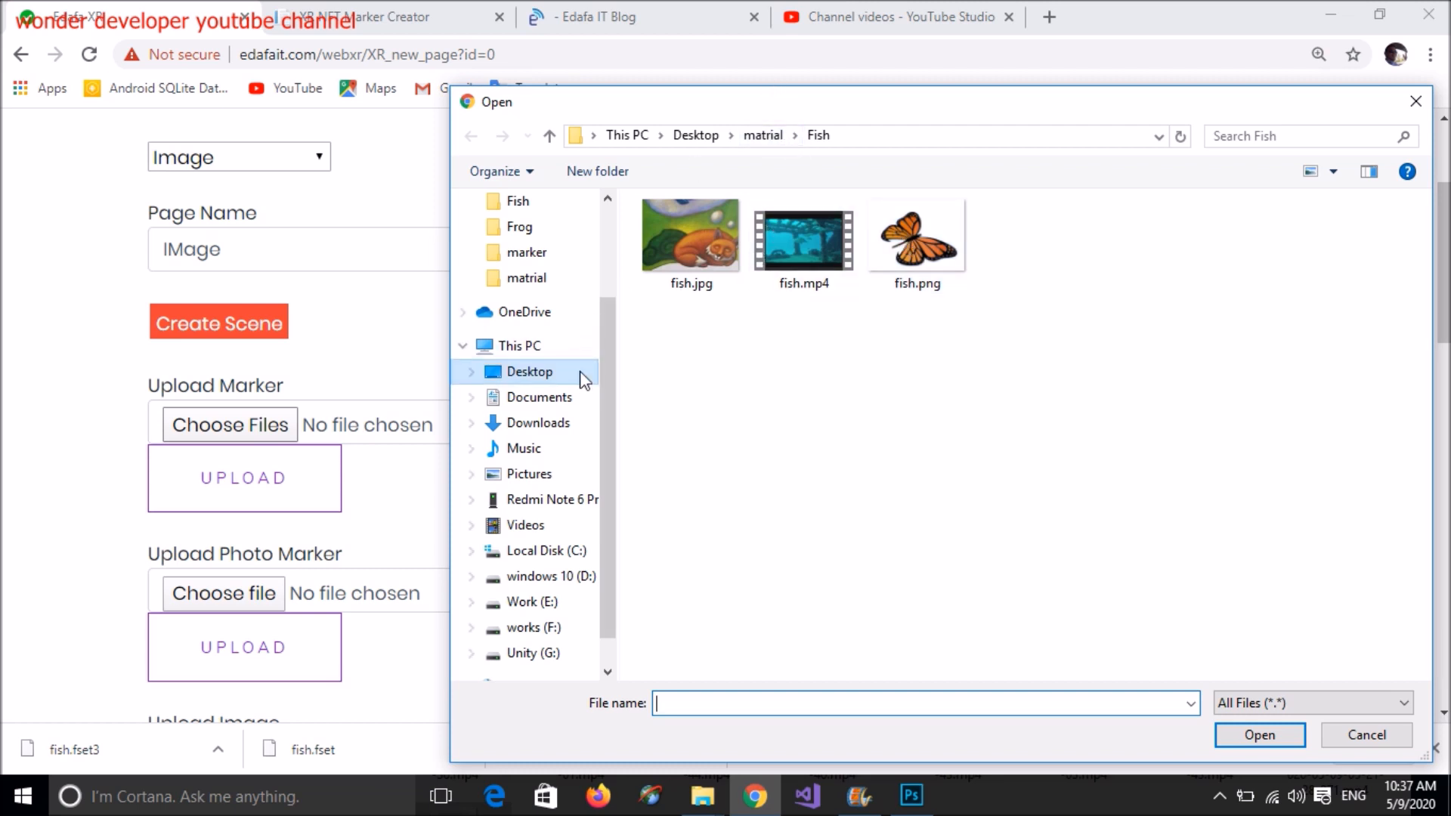
scroll(548, 414, "down", 1)
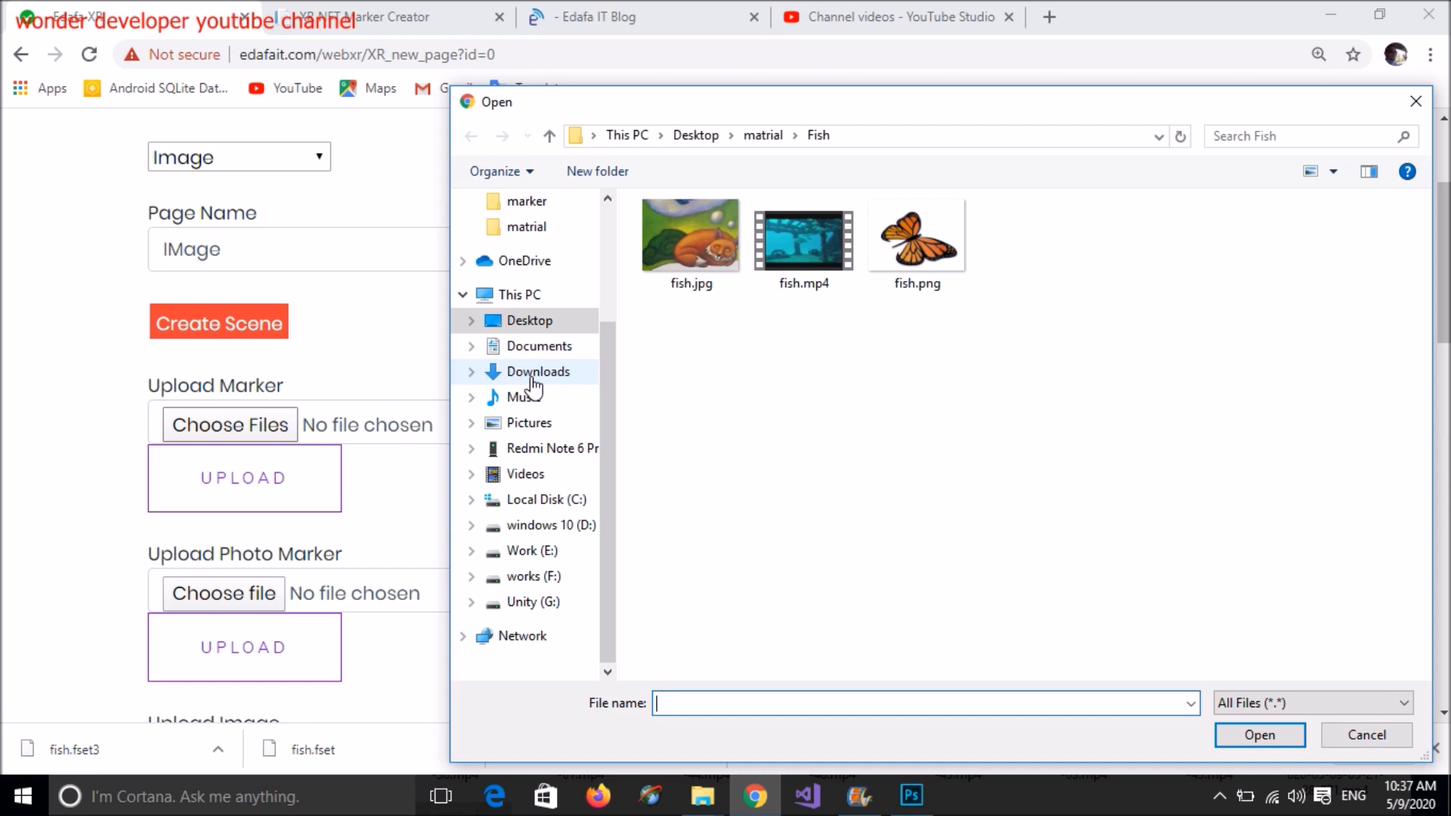
left_click(534, 372)
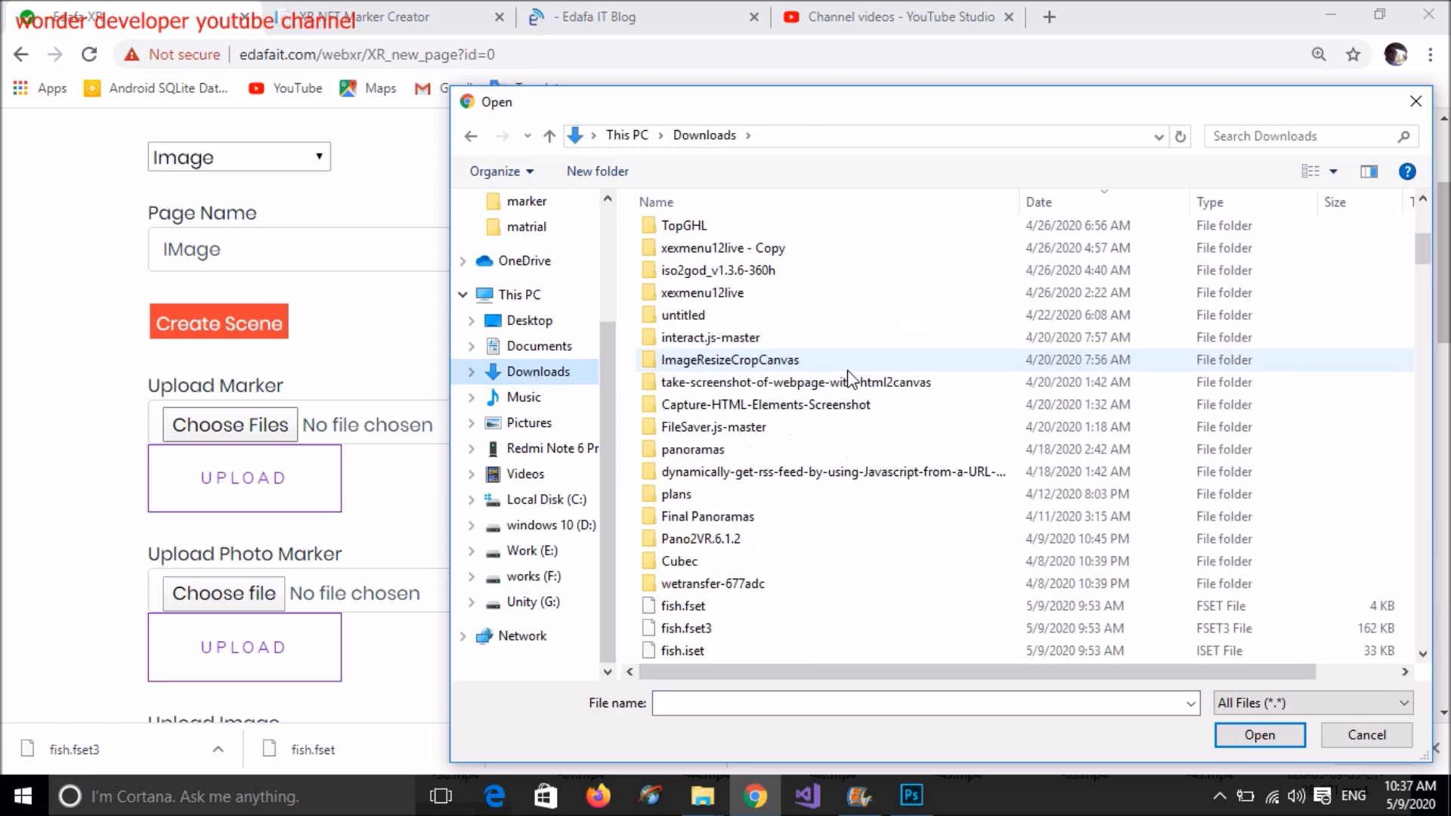
scroll(741, 302, "up", 1)
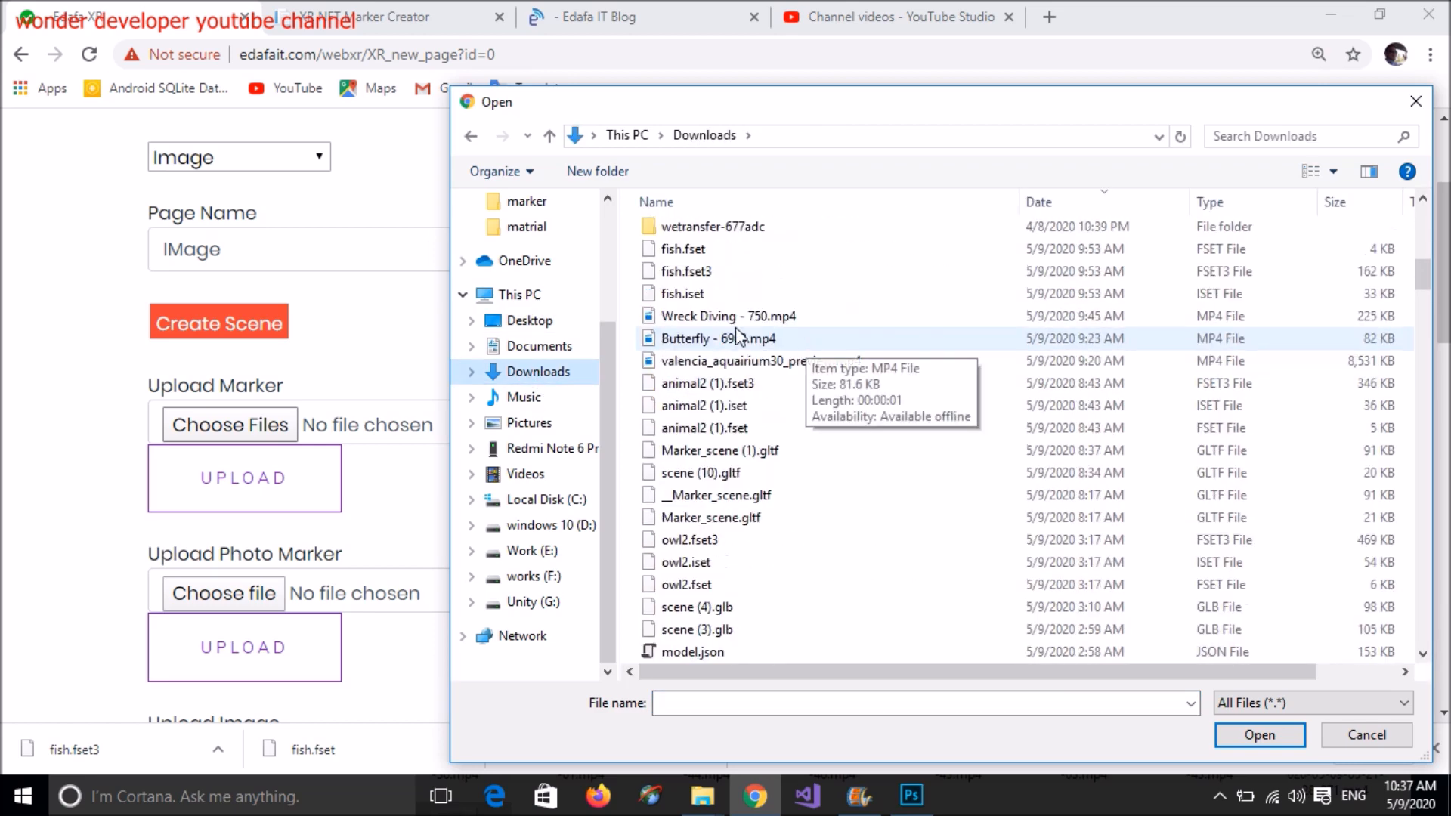
left_click(711, 295)
left_click(688, 249, "shift")
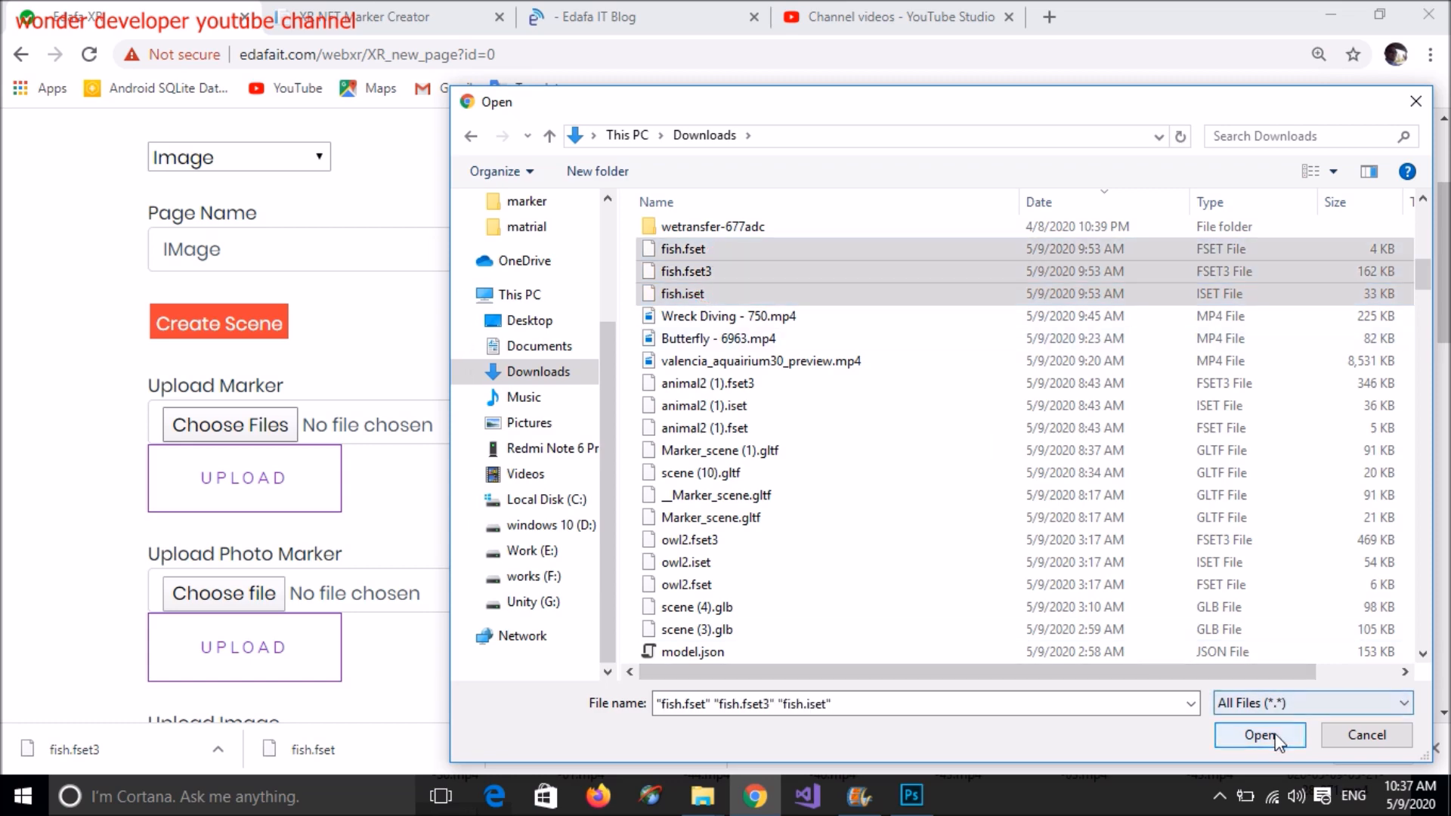
left_click(1260, 735)
left_click(303, 470)
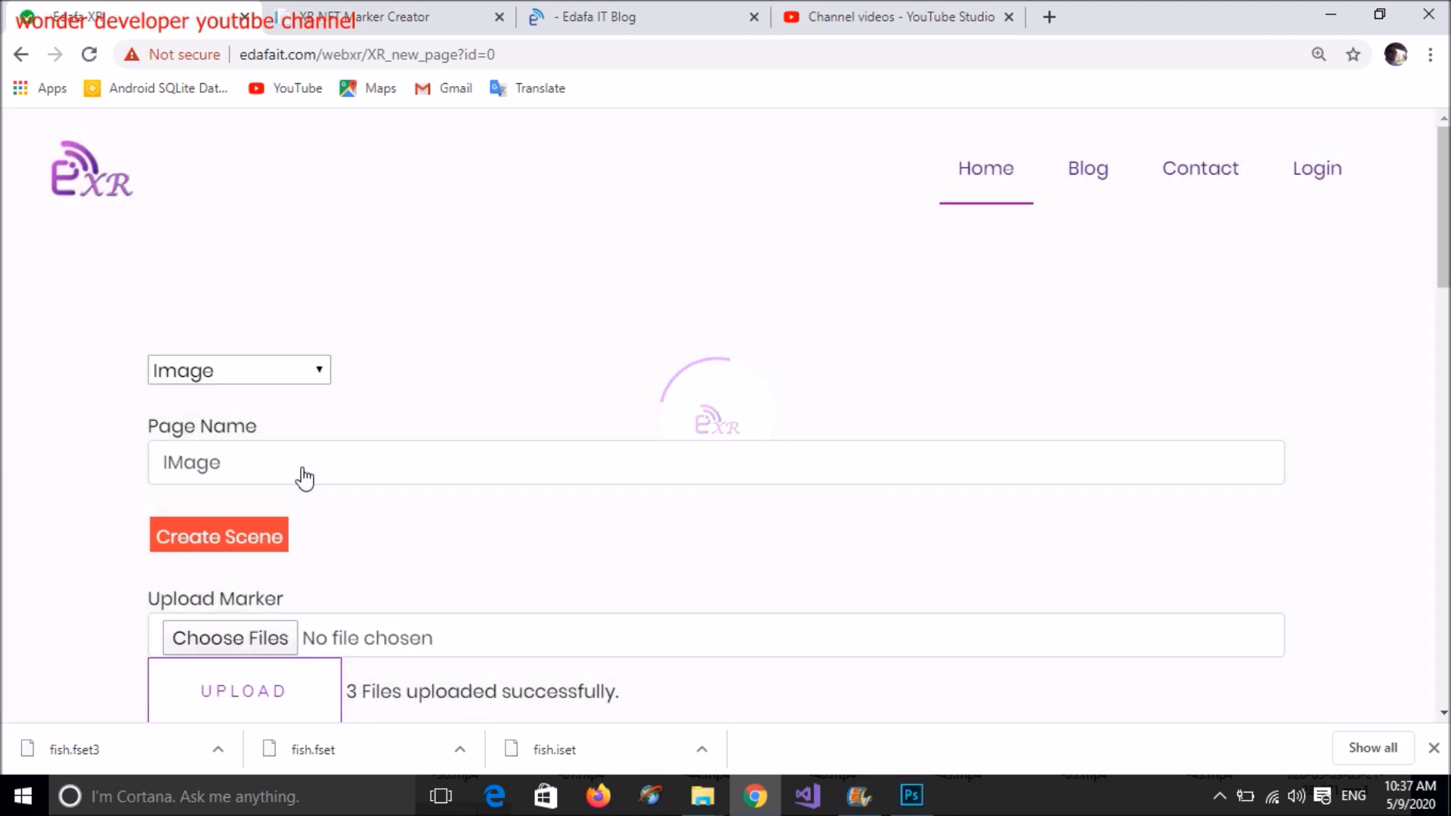
Choose fish.jpg from the Fish folder inside matrial as the photo marker file.
scroll(303, 477, "down", 3)
left_click(238, 384)
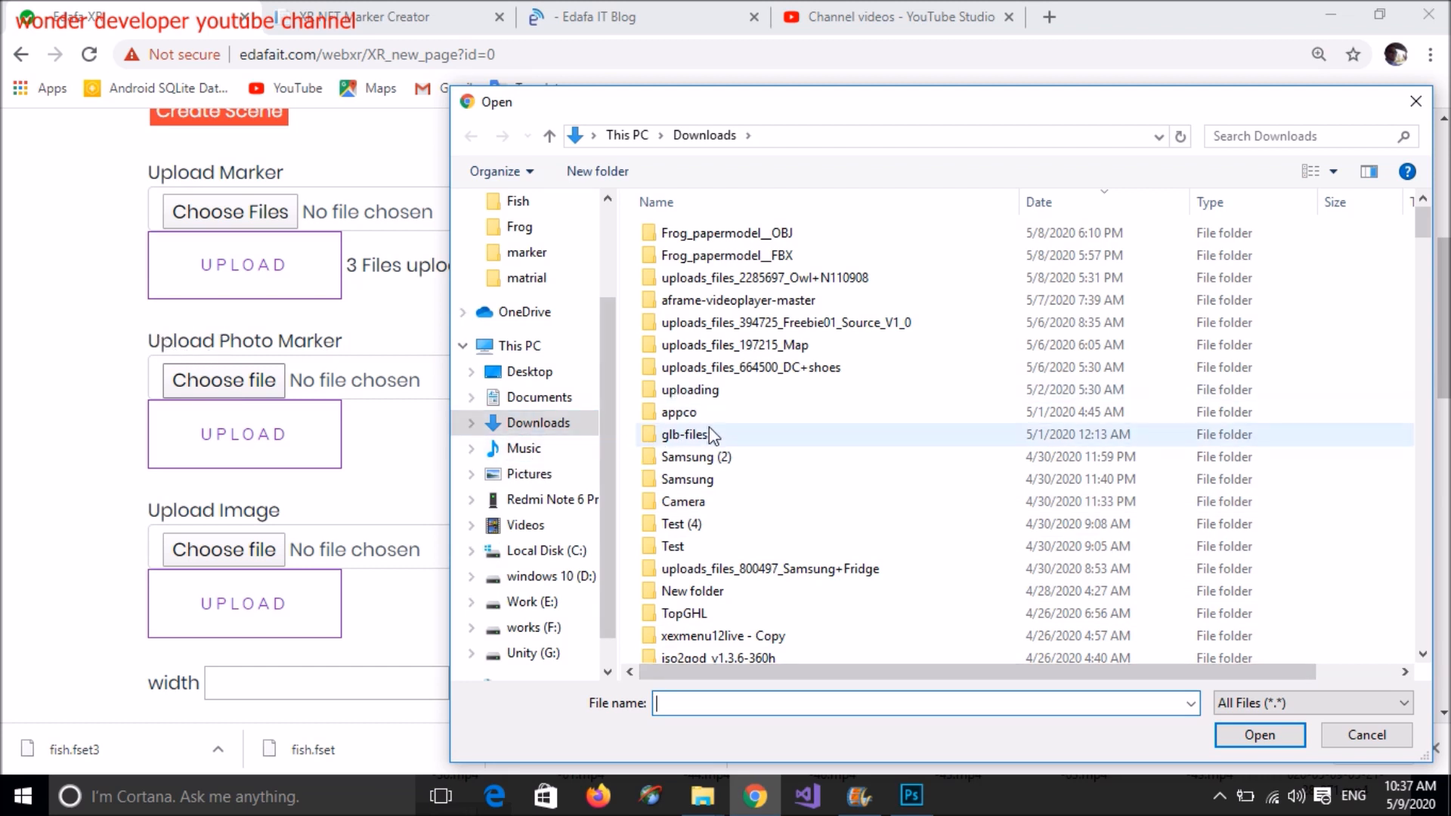
scroll(707, 433, "down", 1)
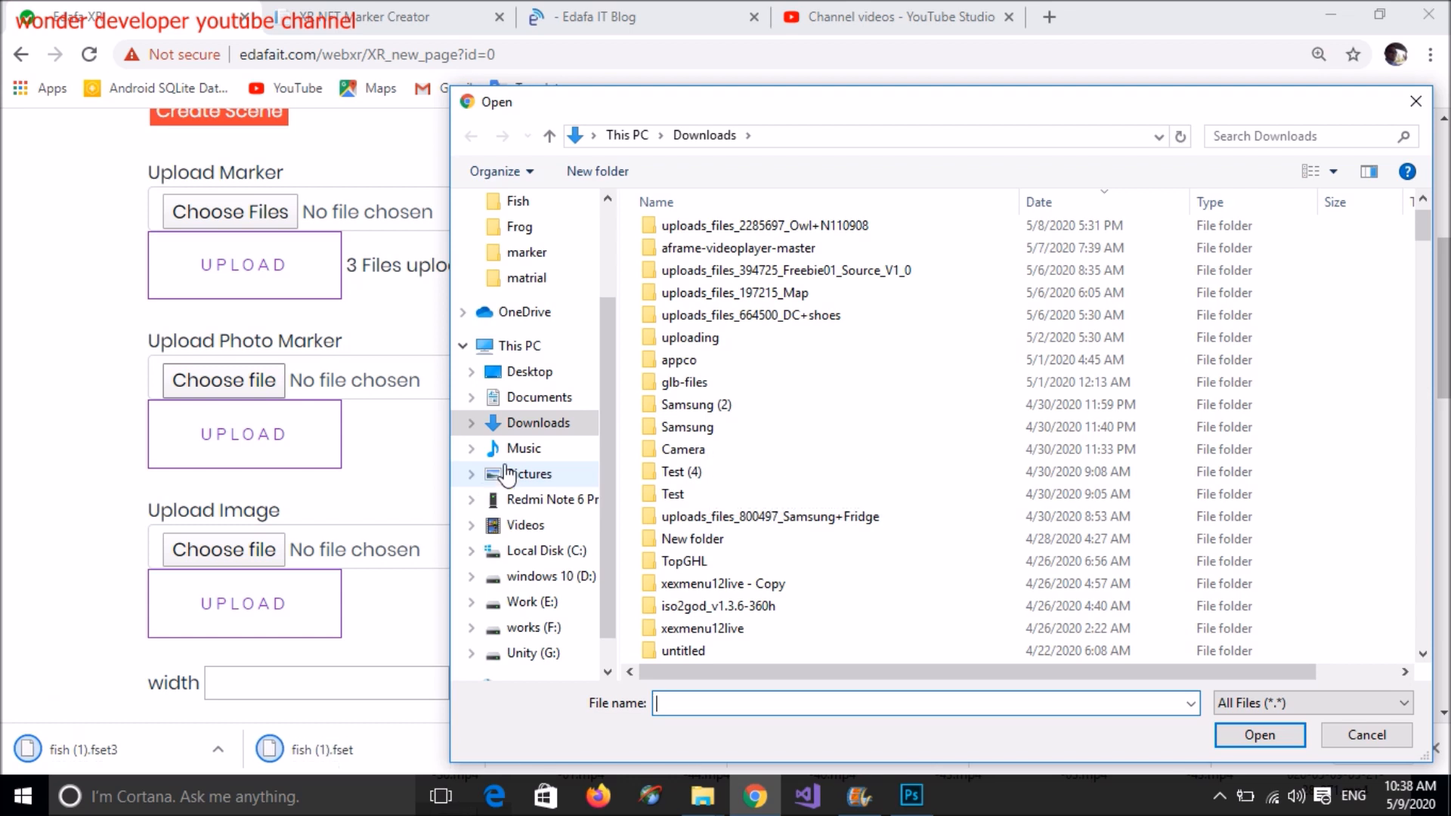
scroll(648, 361, "up", 1)
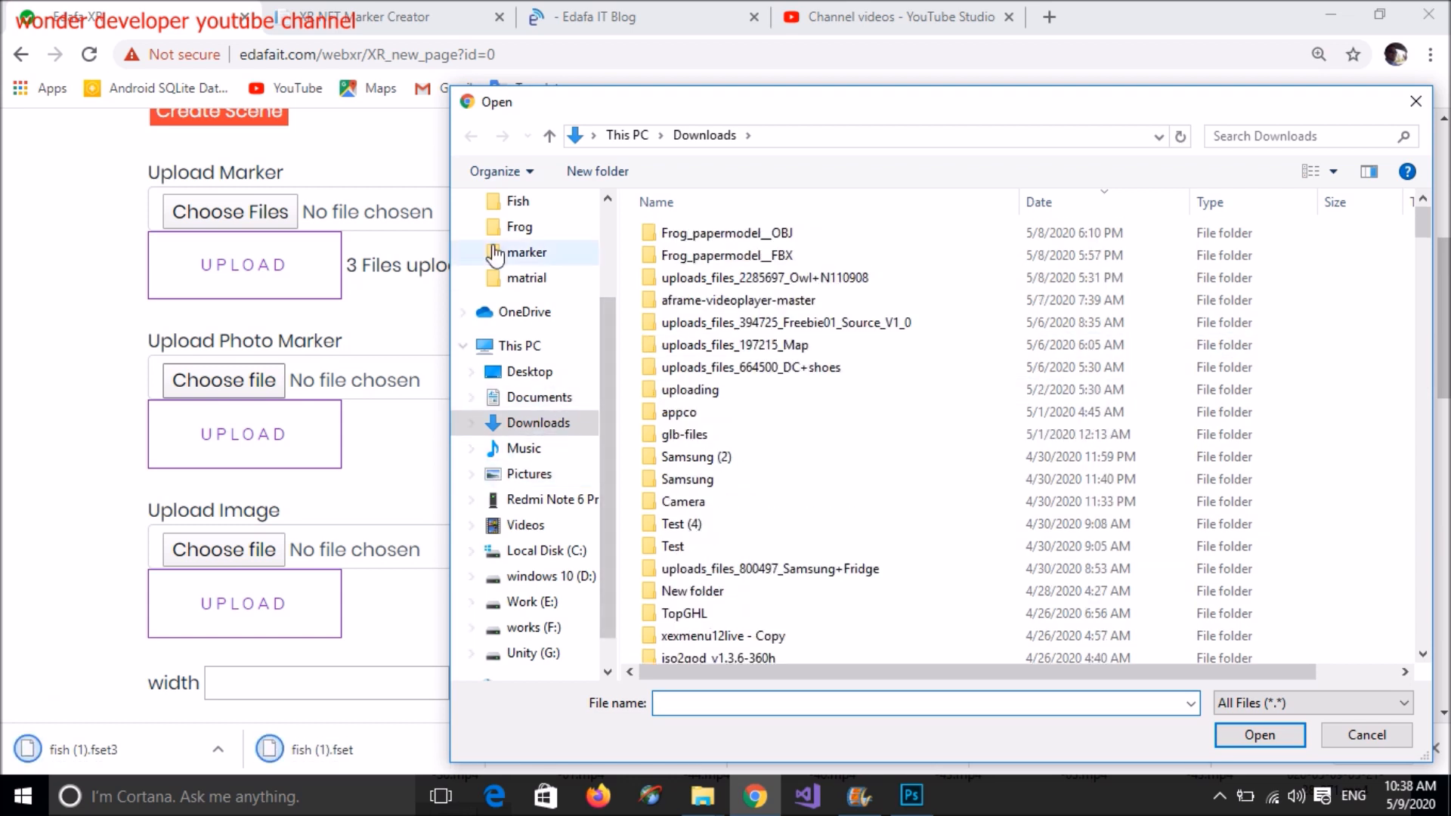
left_click(546, 255)
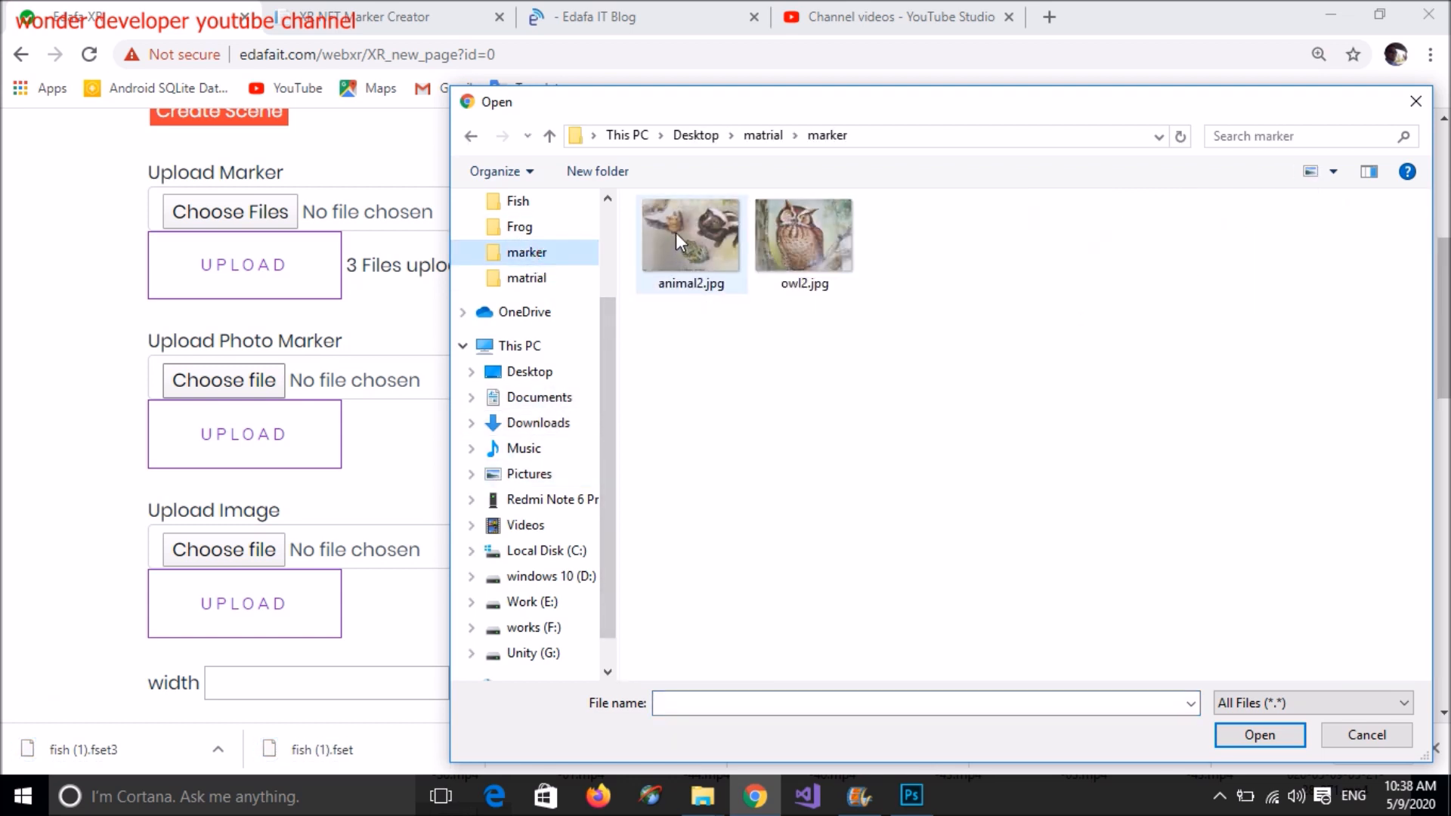
left_click(560, 279)
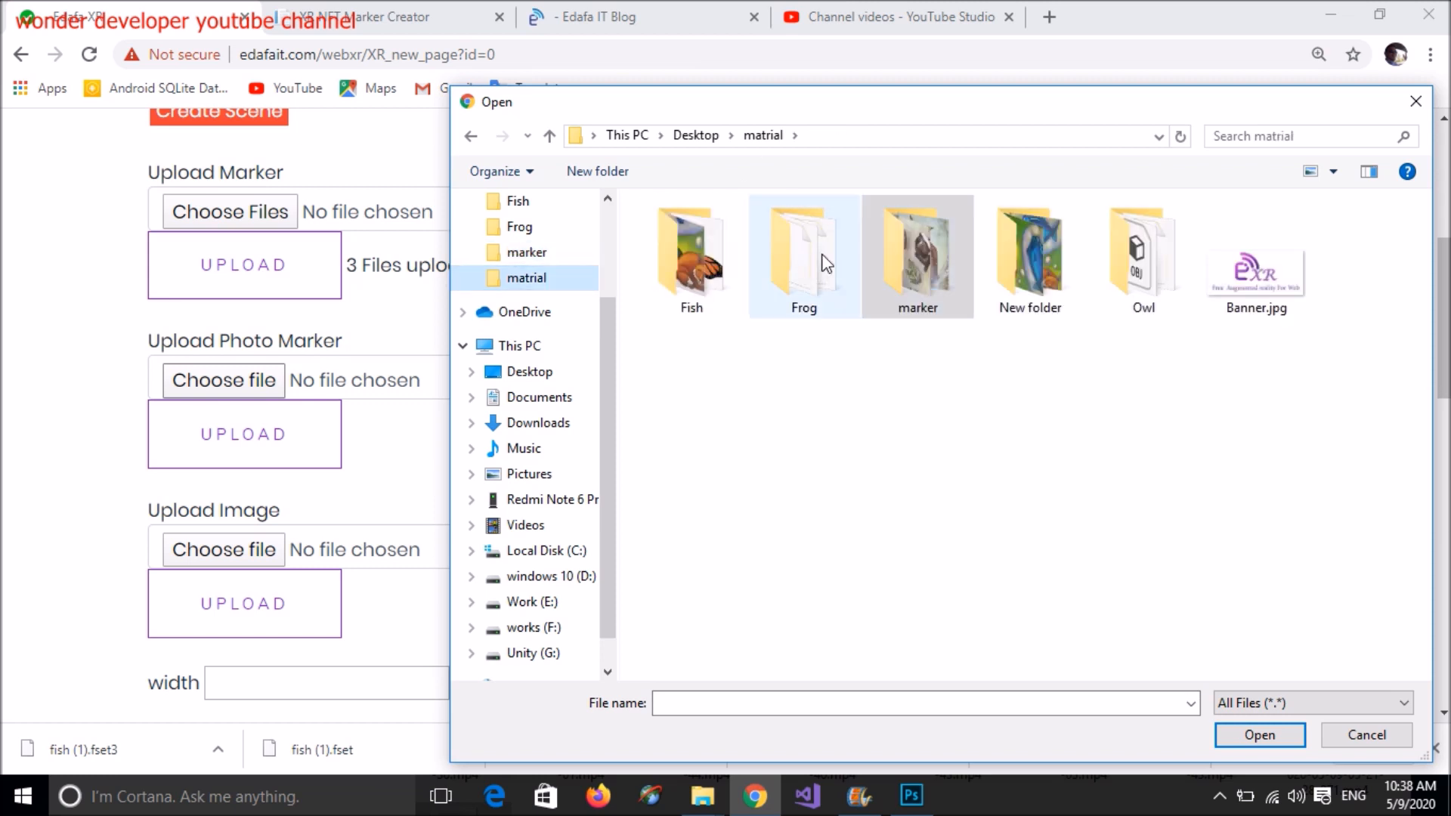
double_click(677, 263)
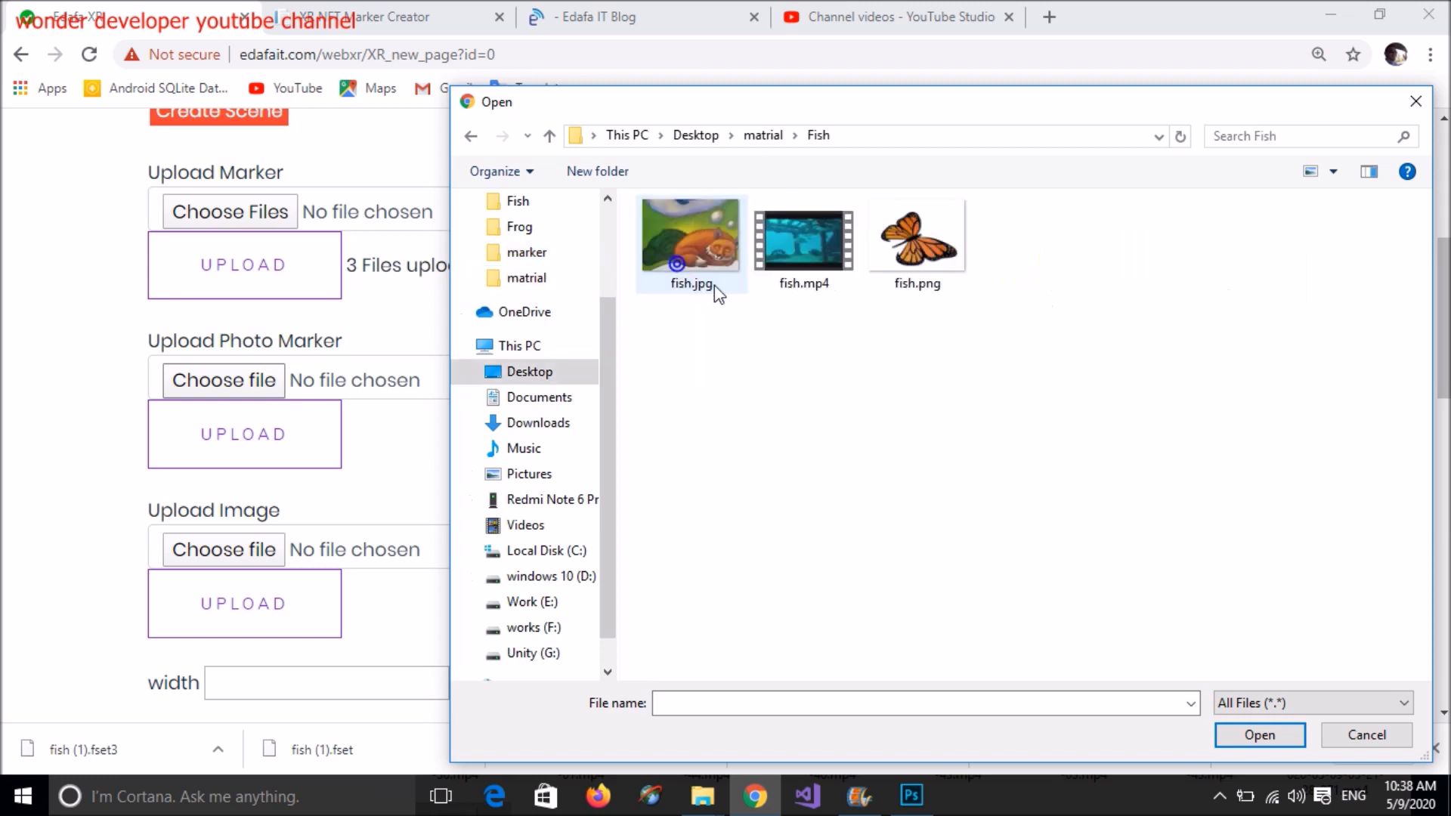
left_click(680, 218)
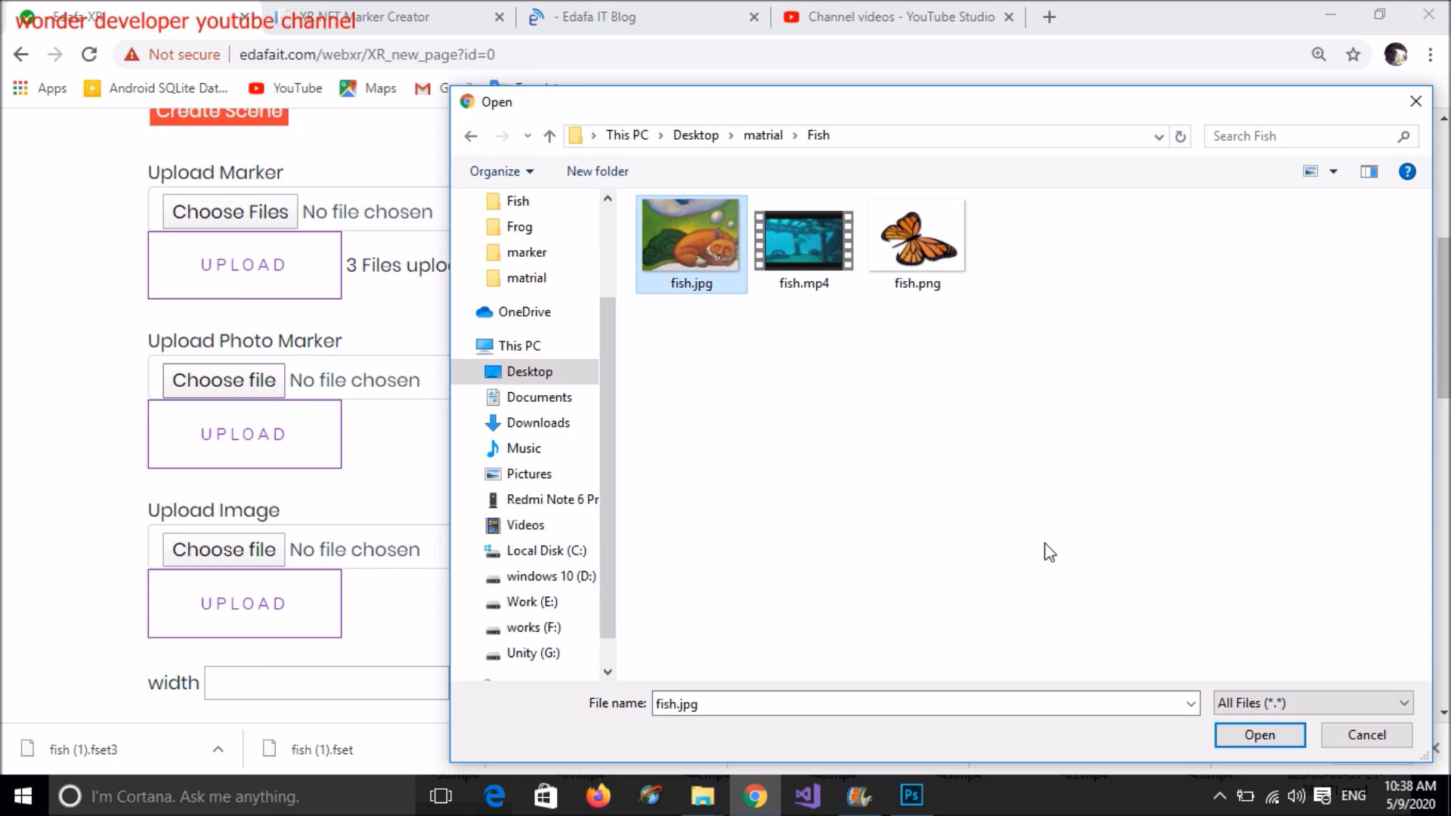
left_click(1236, 737)
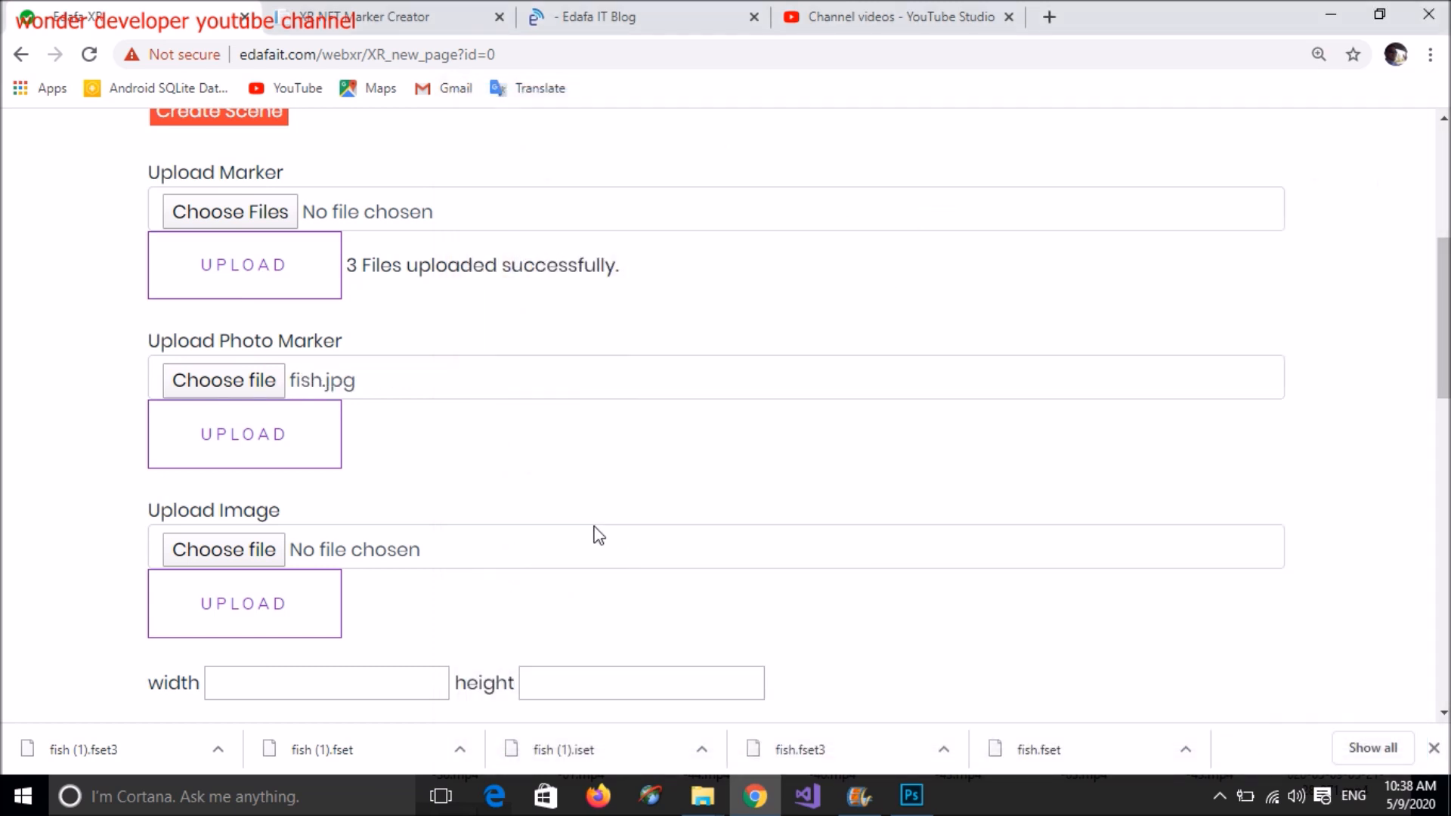
Upload the chosen photo marker file to the page.
scroll(599, 535, "down", 1)
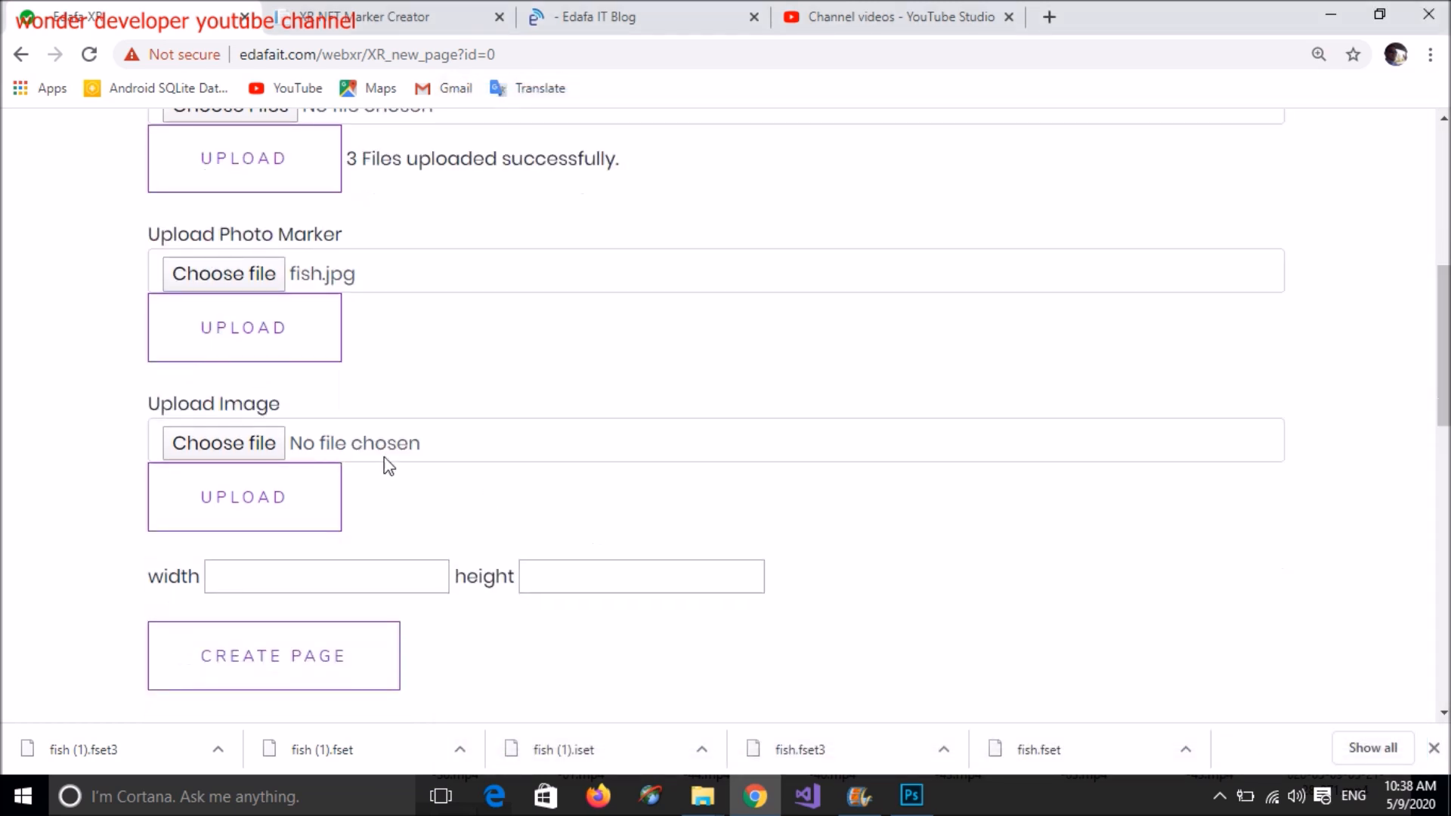
left_click(265, 447)
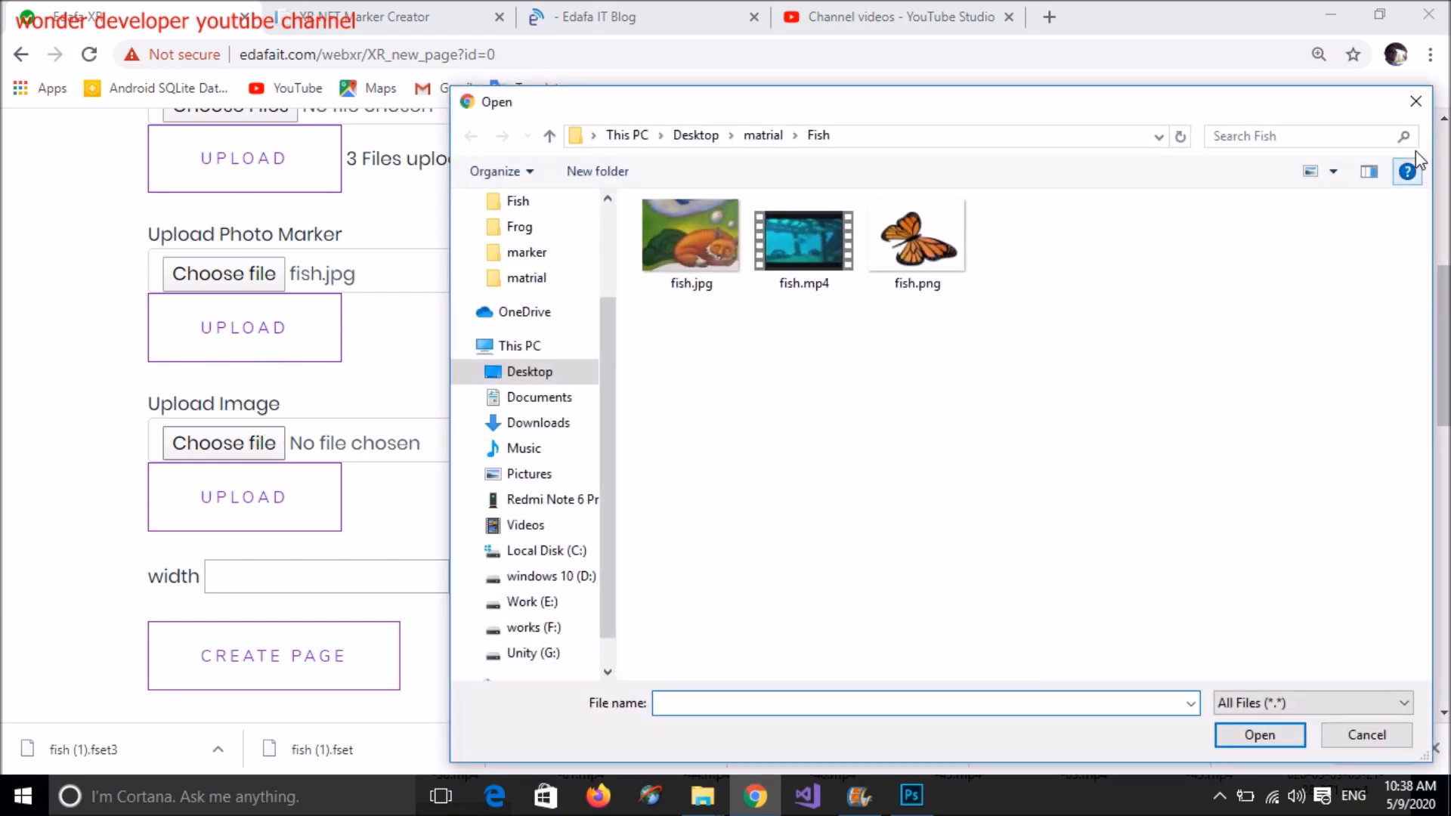
left_click(1416, 106)
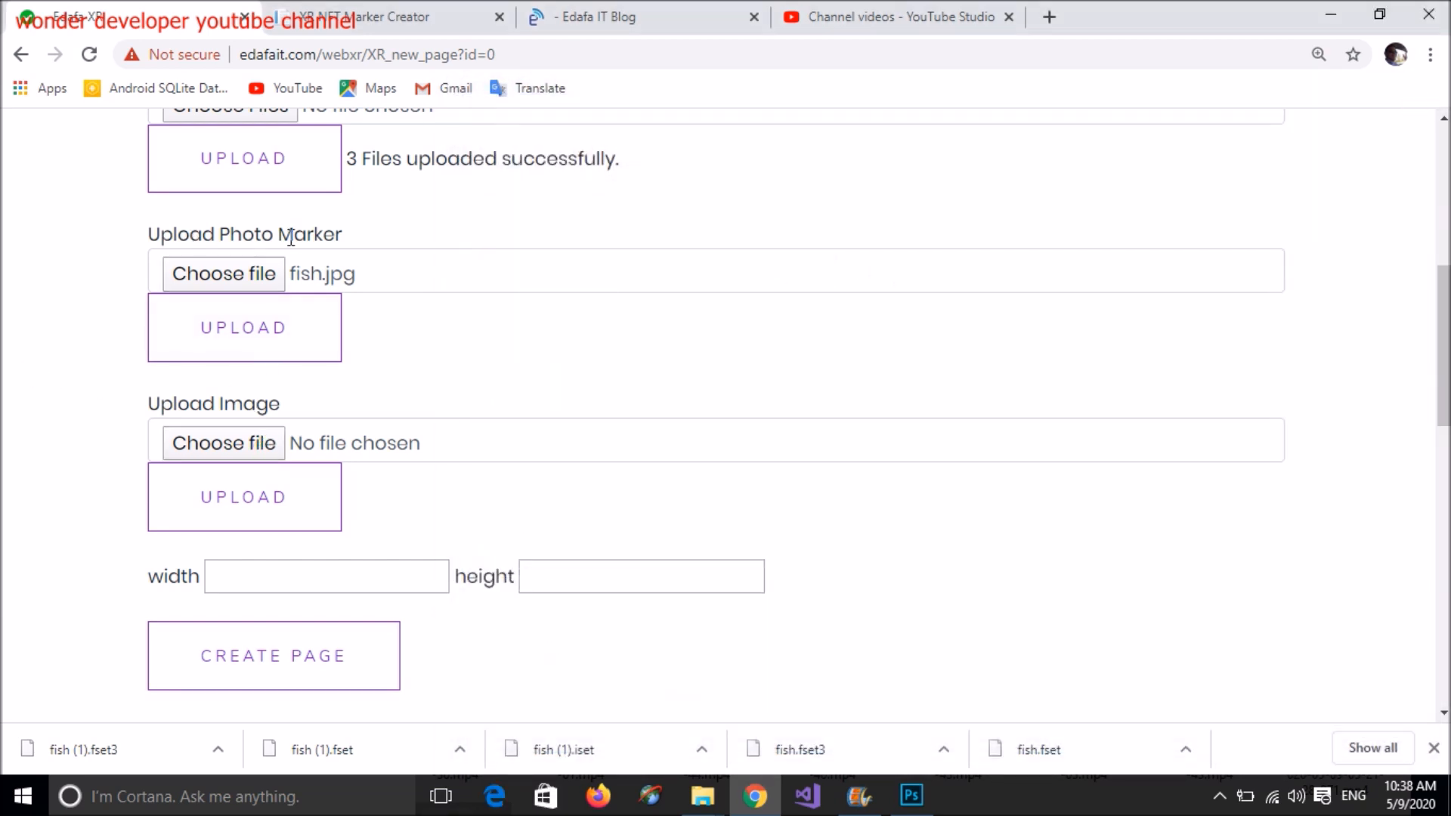
left_click(252, 325)
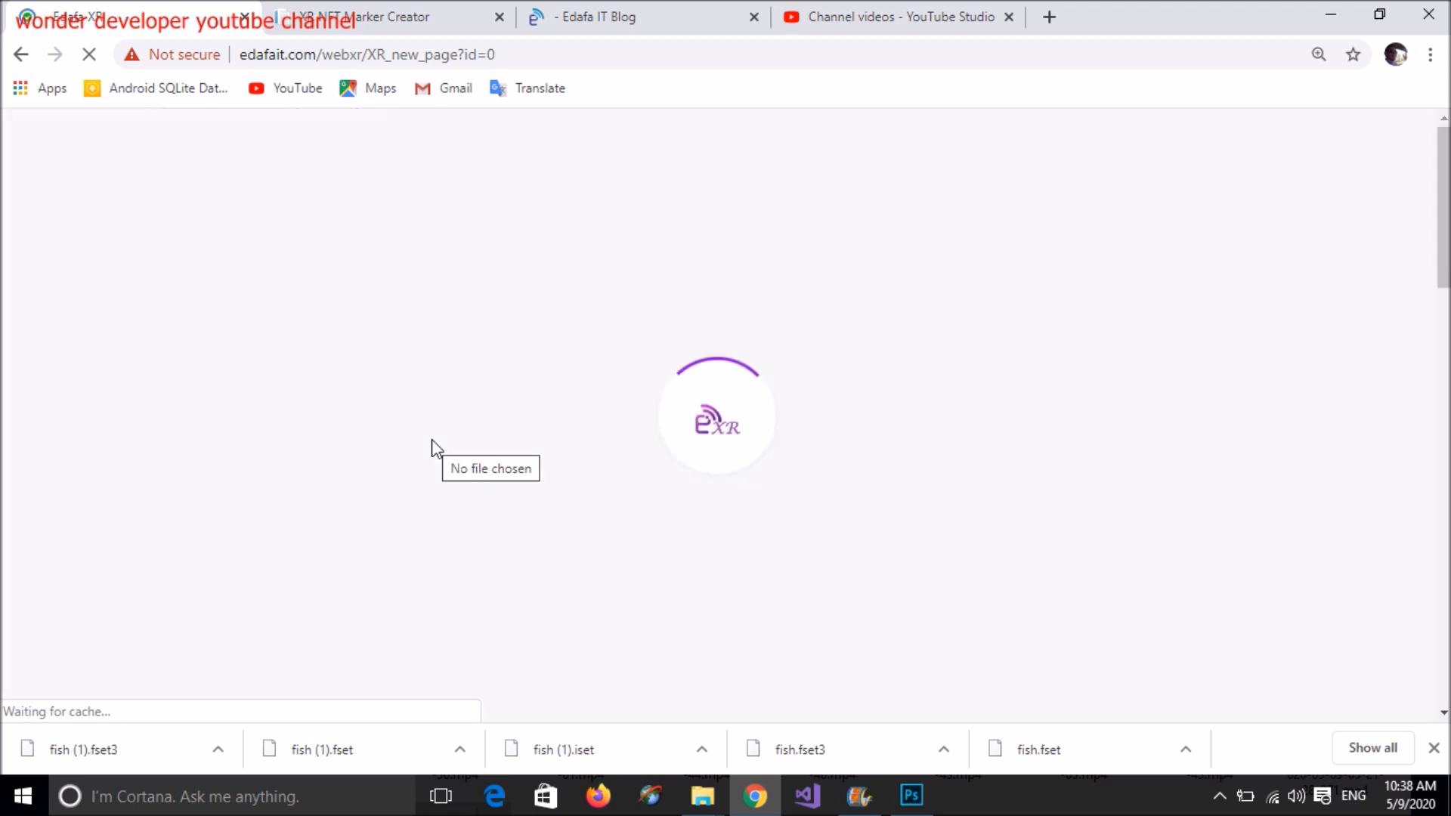
Upload fish.png from the Fish folder as the image shown by the page.
scroll(437, 447, "down", 4)
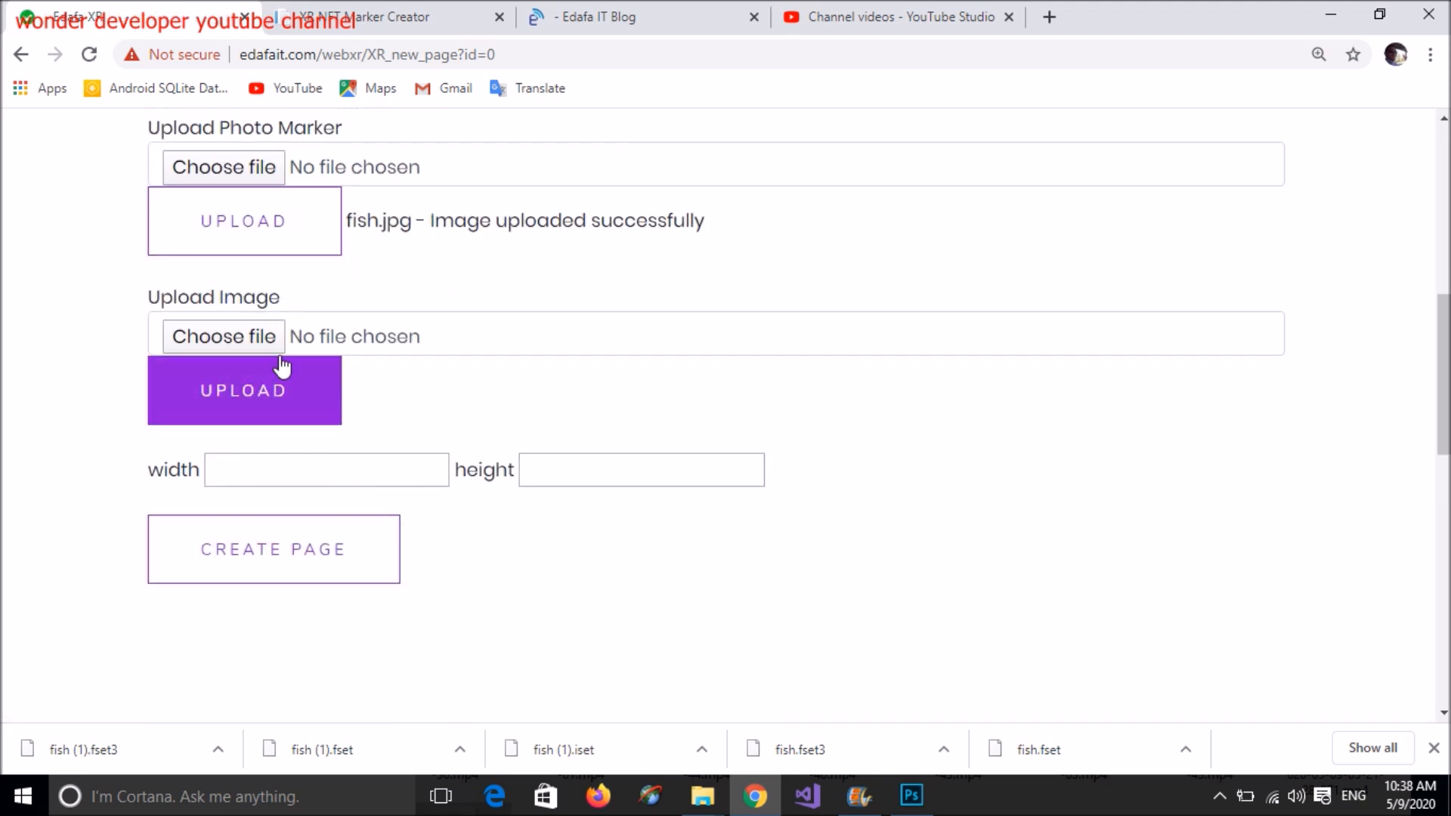
left_click(264, 337)
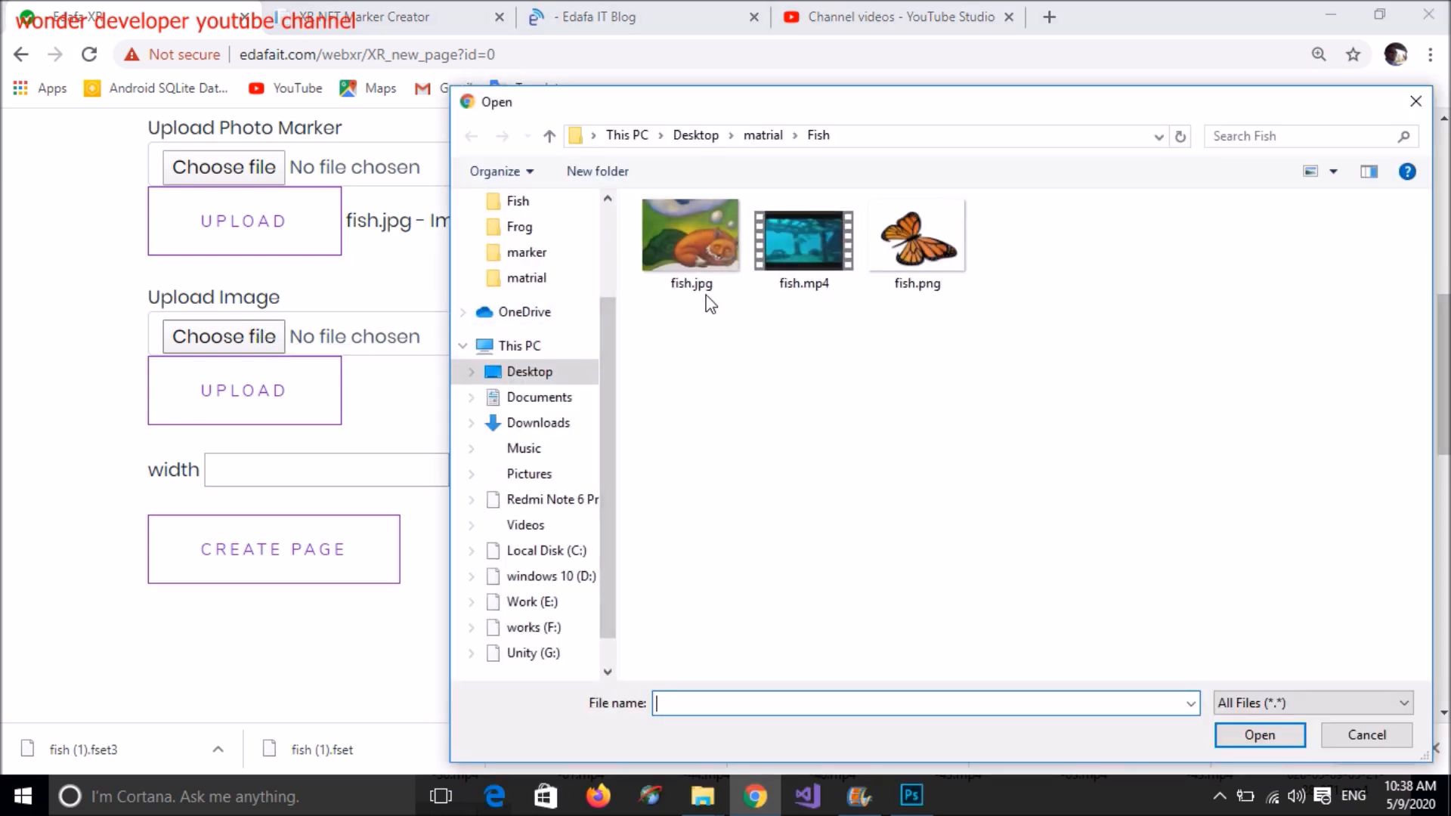
left_click(881, 266)
double_click(881, 270)
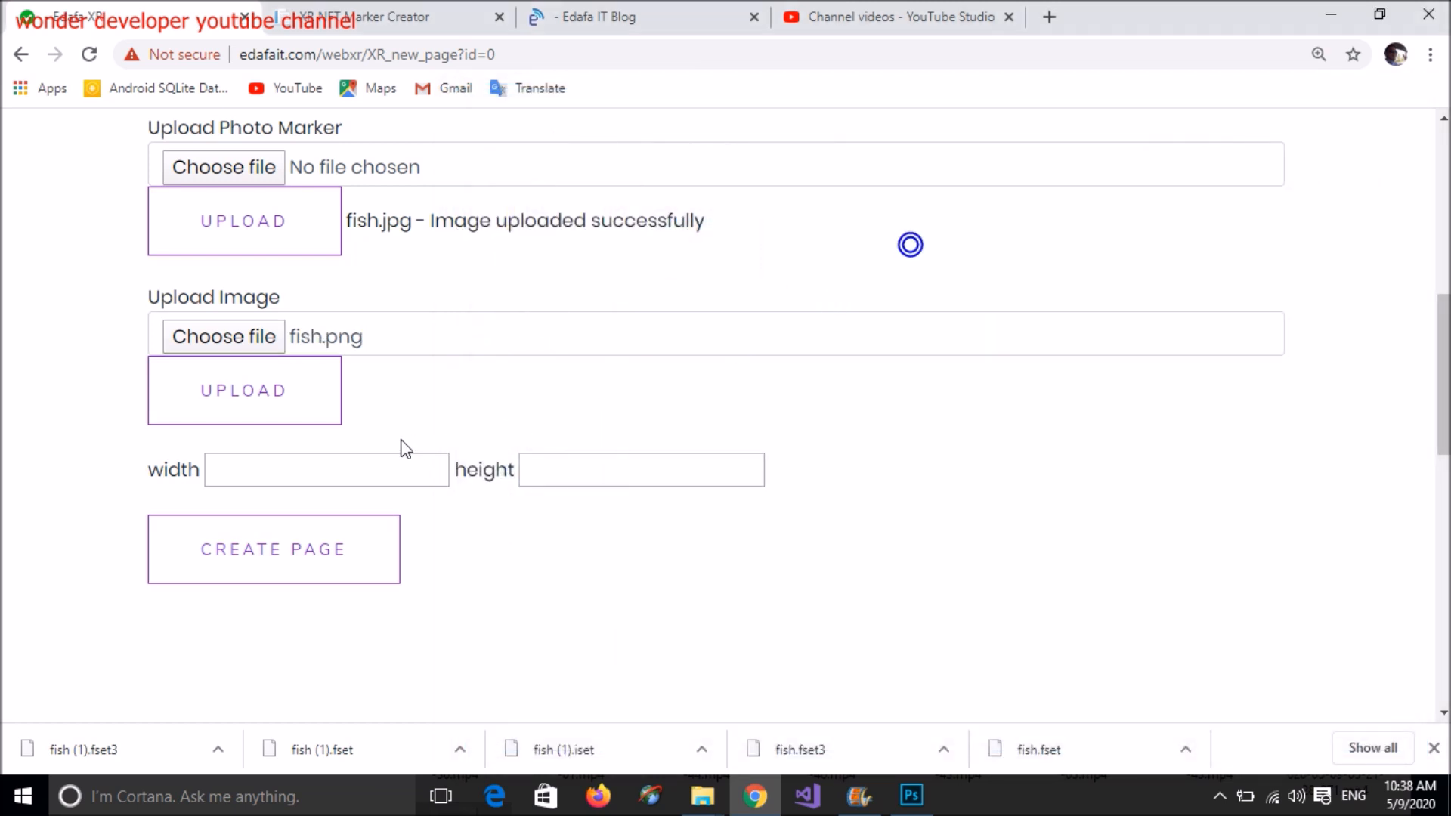
left_click(278, 408)
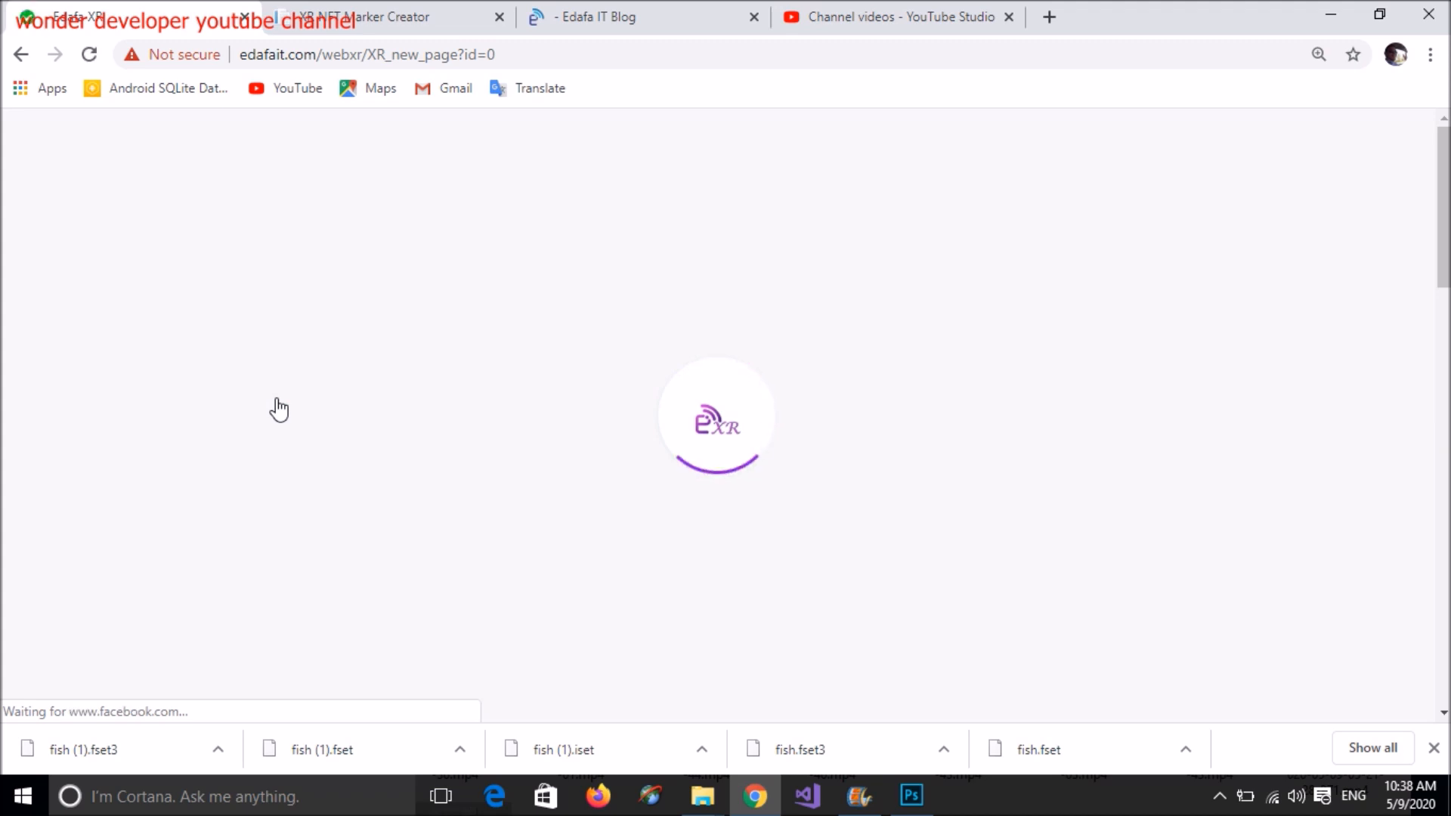
Check the upload status of the marker files, the photo marker and the image.
scroll(305, 454, "down", 4)
scroll(305, 454, "down", 4)
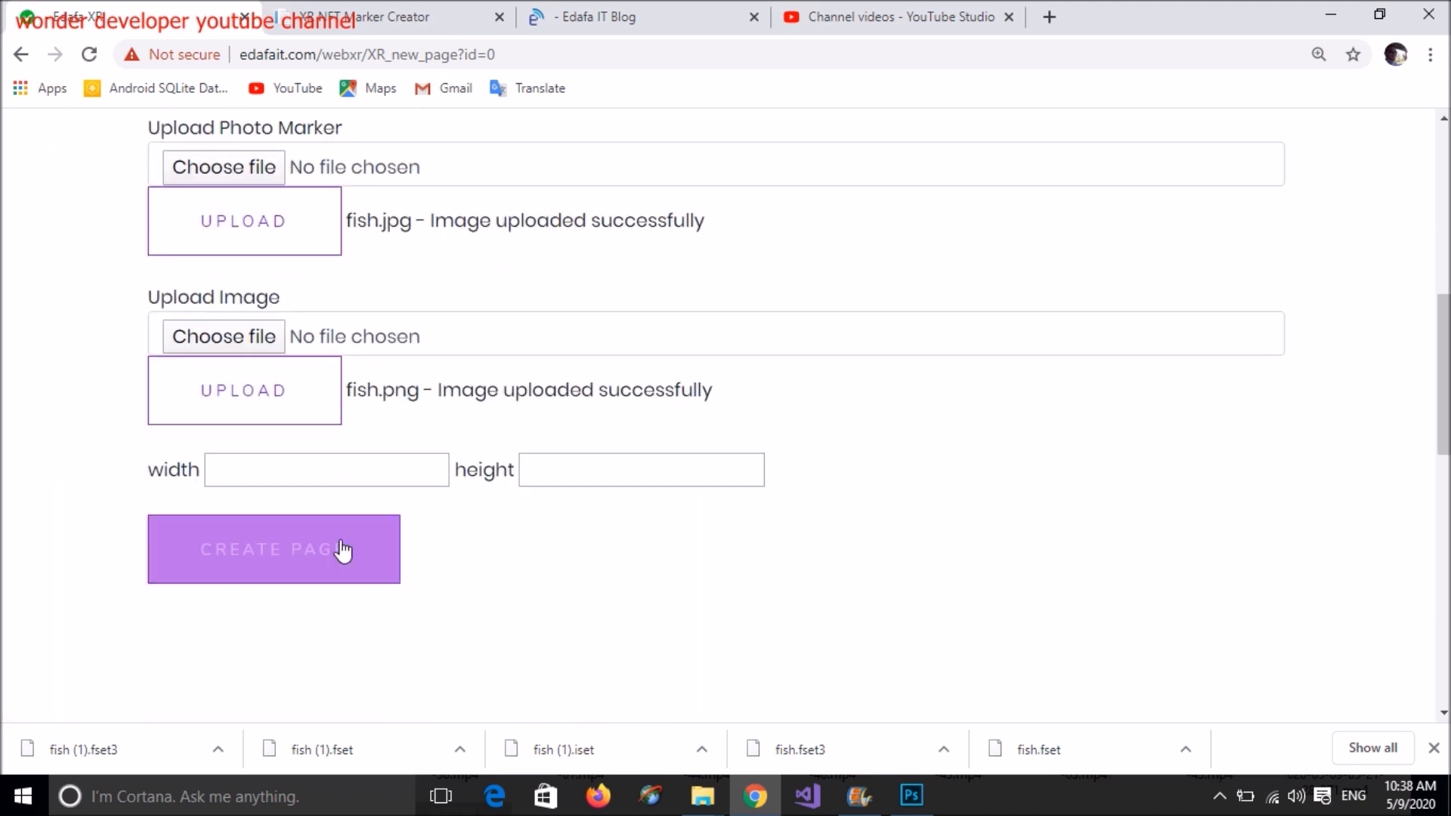
scroll(542, 471, "up", 3)
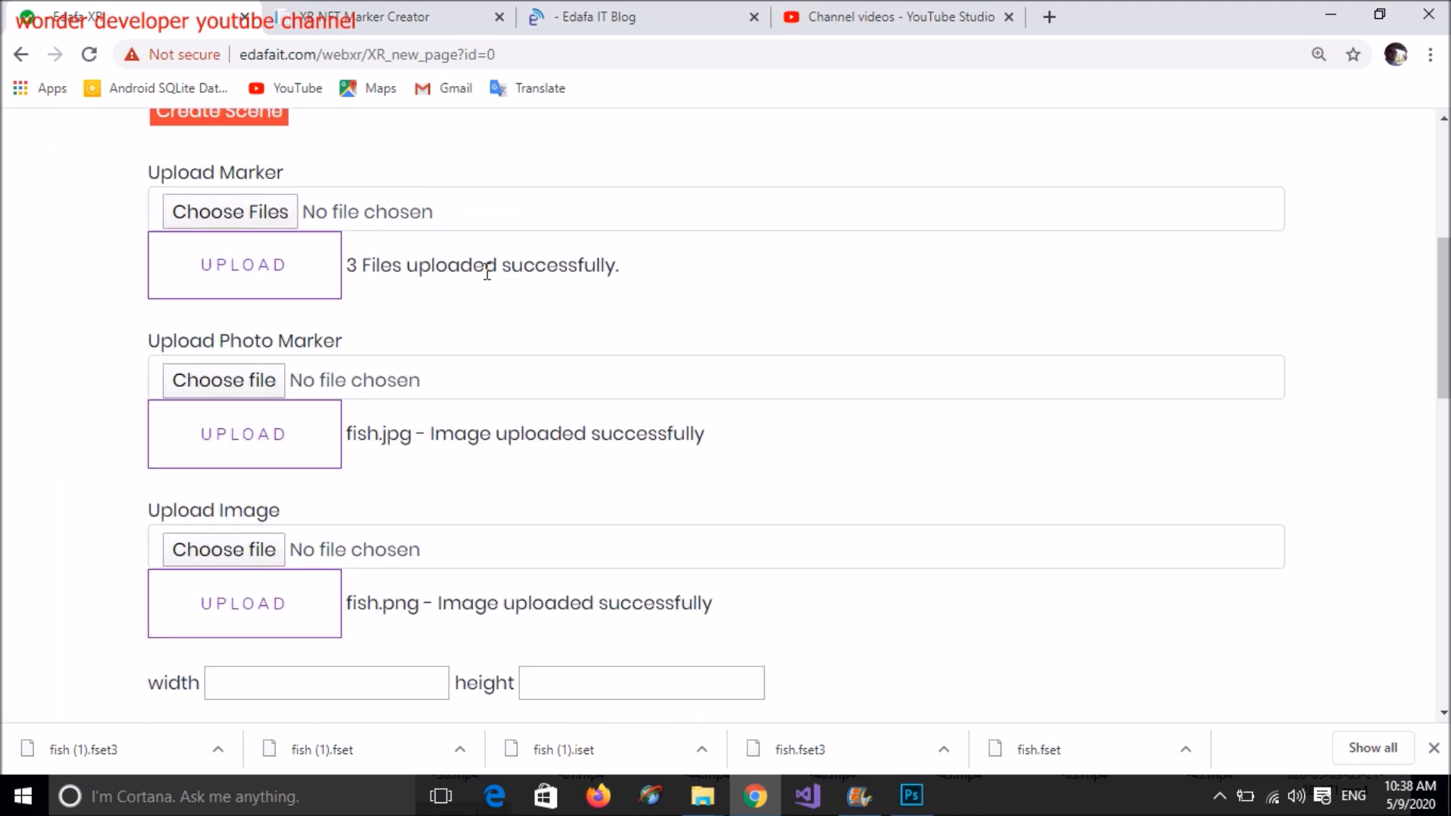
left_click_drag(486, 270, 573, 355)
left_click_drag(451, 439, 703, 521)
scroll(503, 501, "down", 2)
left_click_drag(501, 505, 722, 531)
Set the image's width to 200 and height to 150, and create the page.
left_click(256, 584)
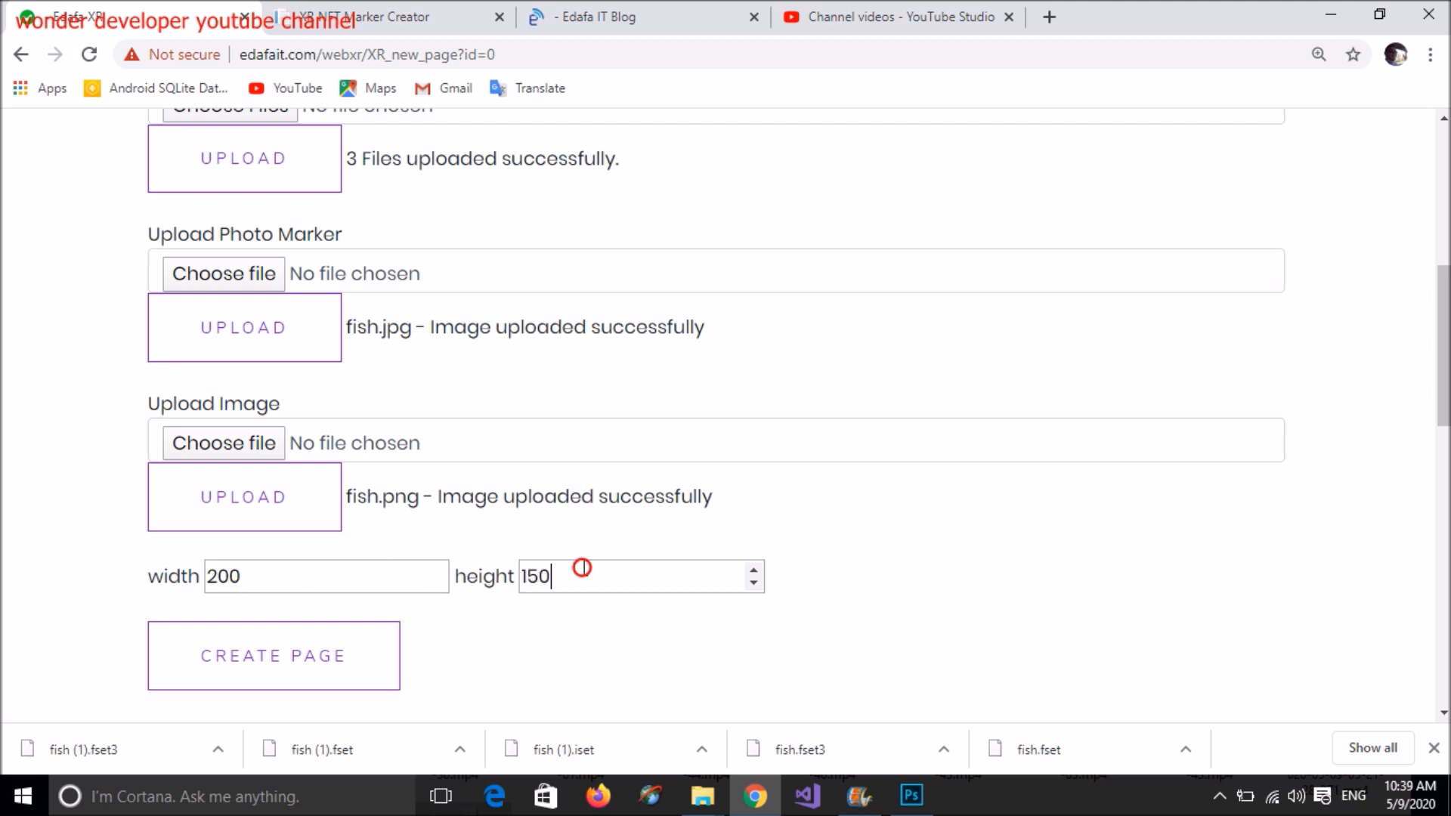
scroll(680, 680, "down", 4)
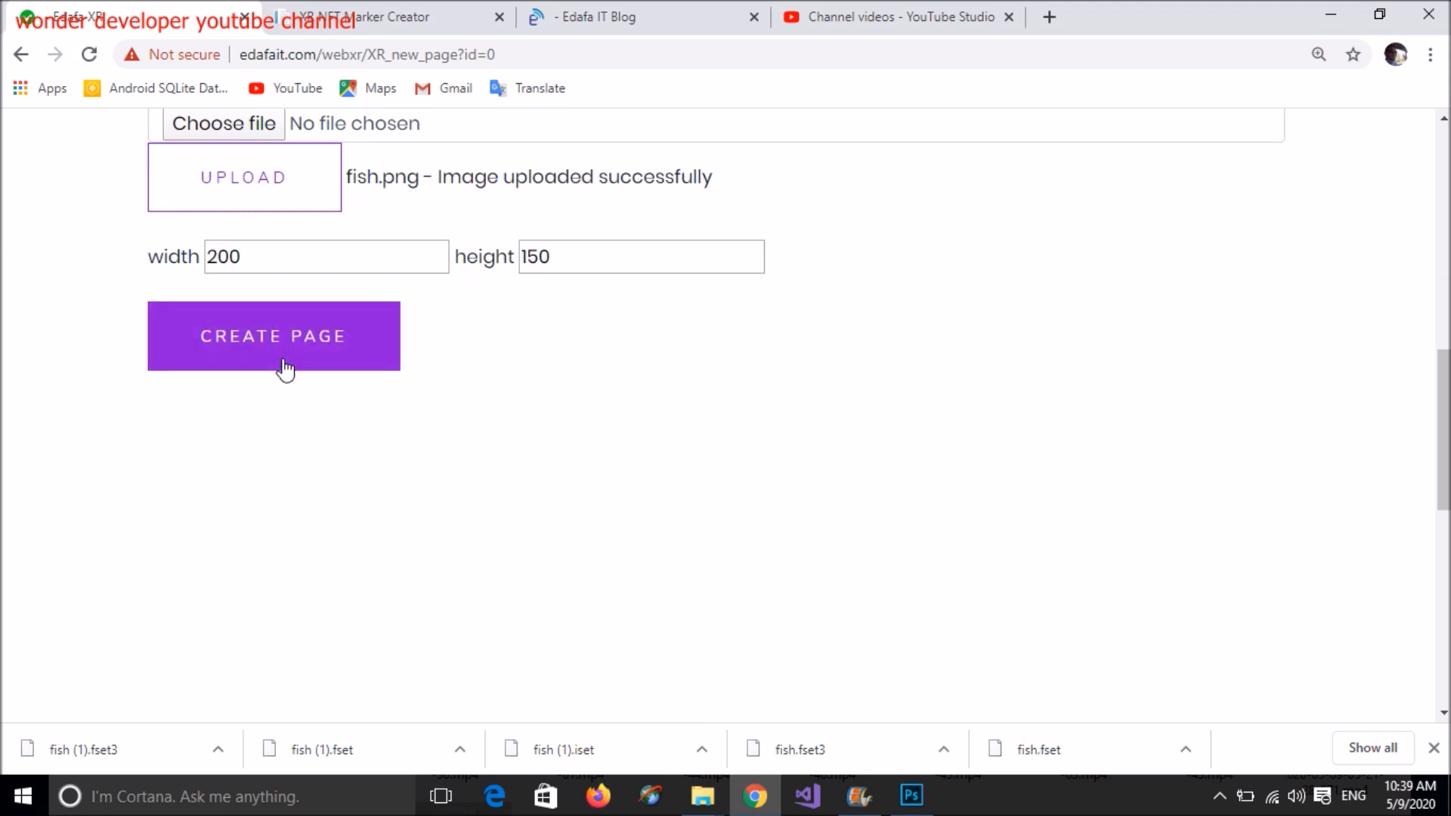
scroll(285, 371, "up", 1)
left_click(325, 452)
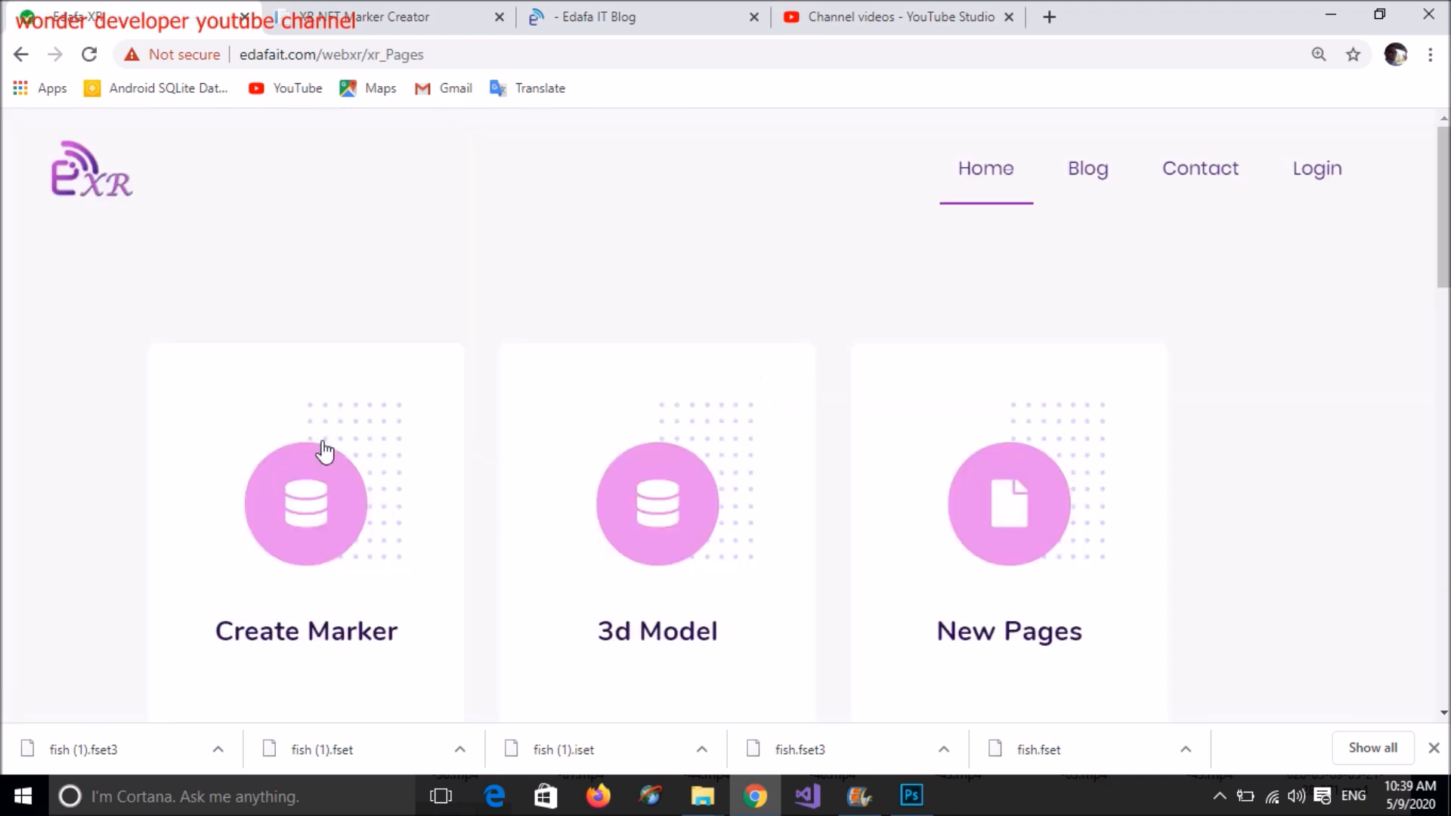
Locate the new IMage page in the pages table and select its full URL.
scroll(324, 450, "down", 9)
double_click(166, 316)
triple_click(546, 311)
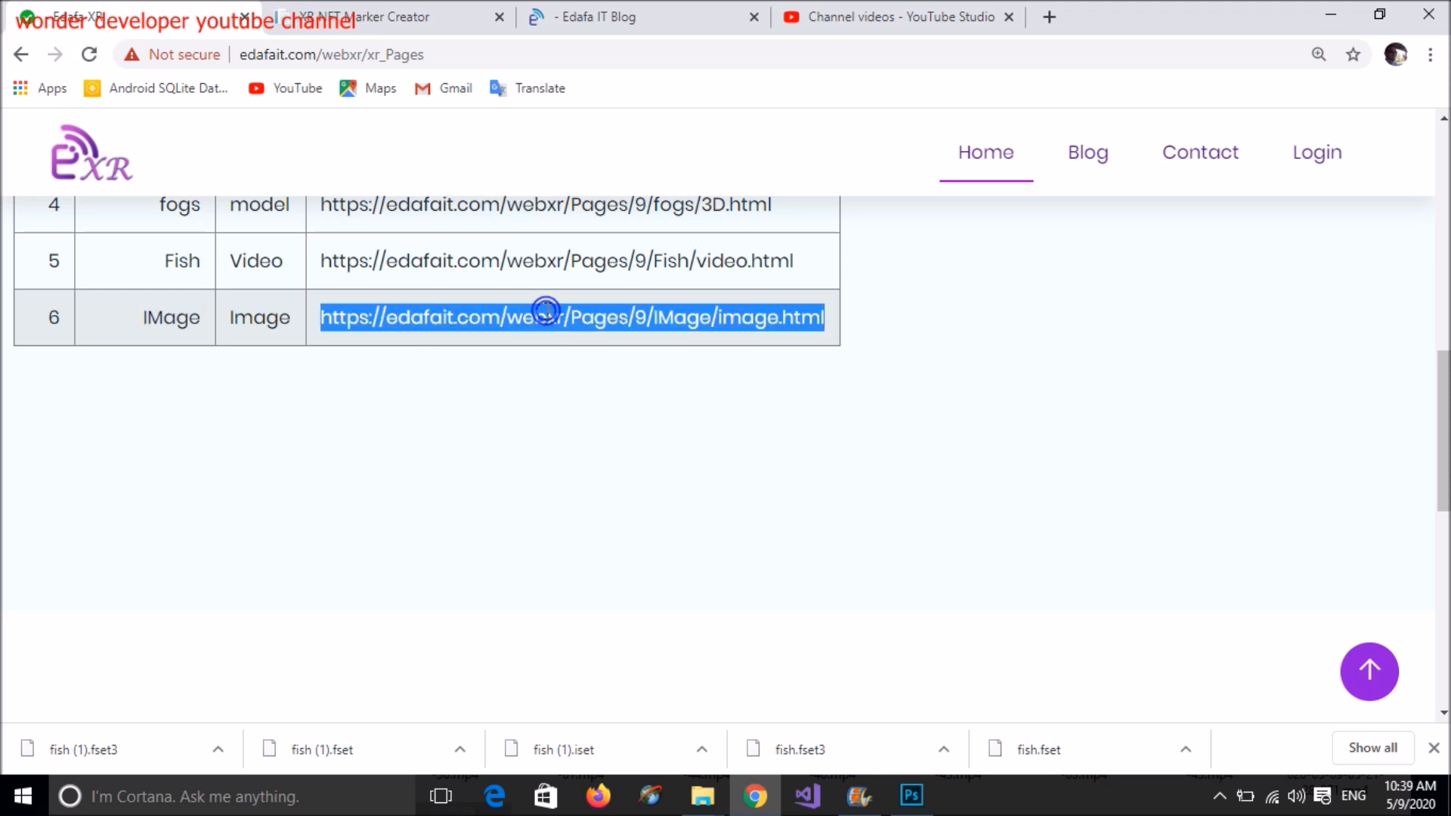
Capture a snapshot of the butterfly AR scene on the phone's web page, download edafait.png again and view the saved picture.
scroll(902, 400, "up", 4)
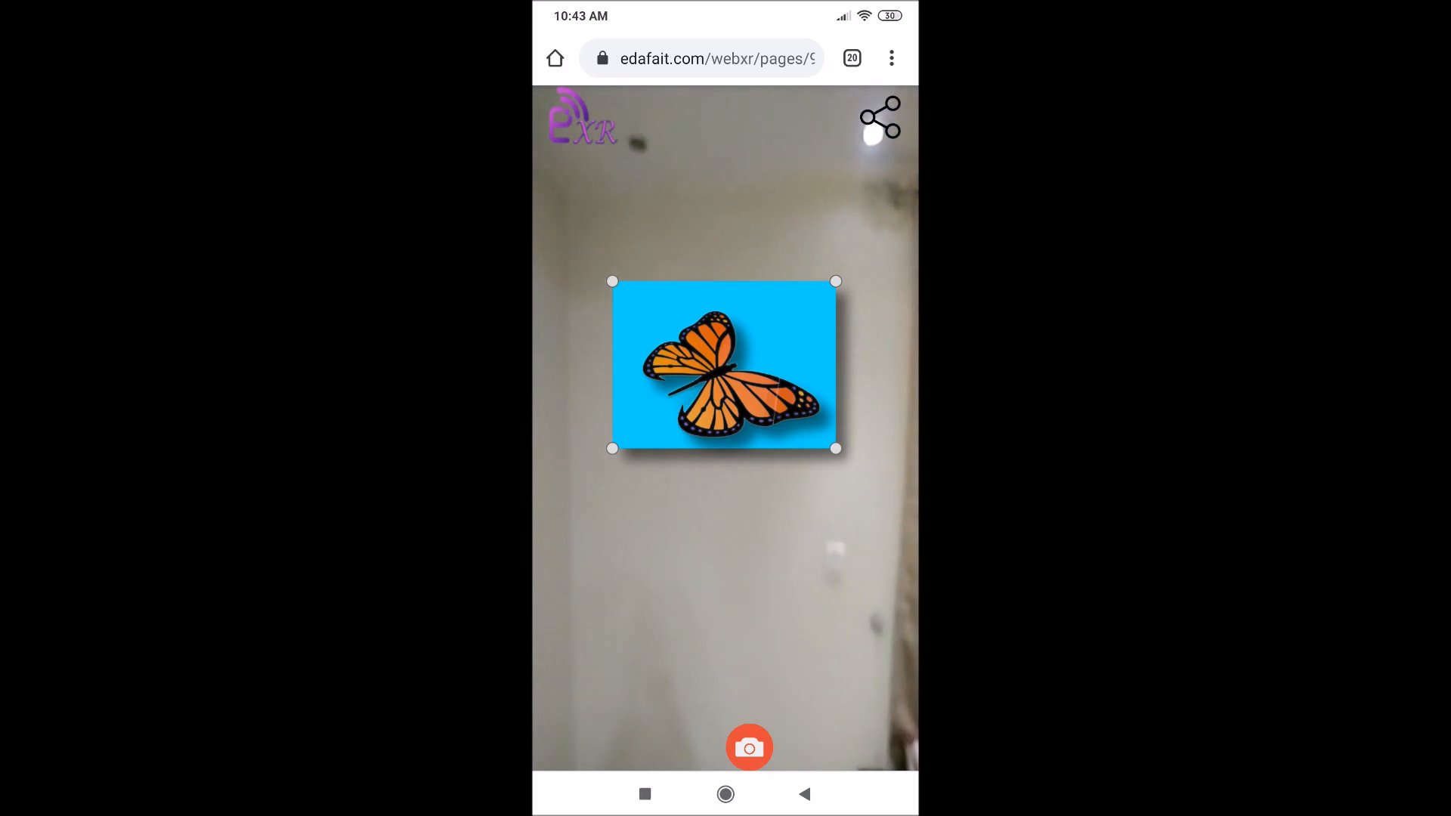
left_click(749, 747)
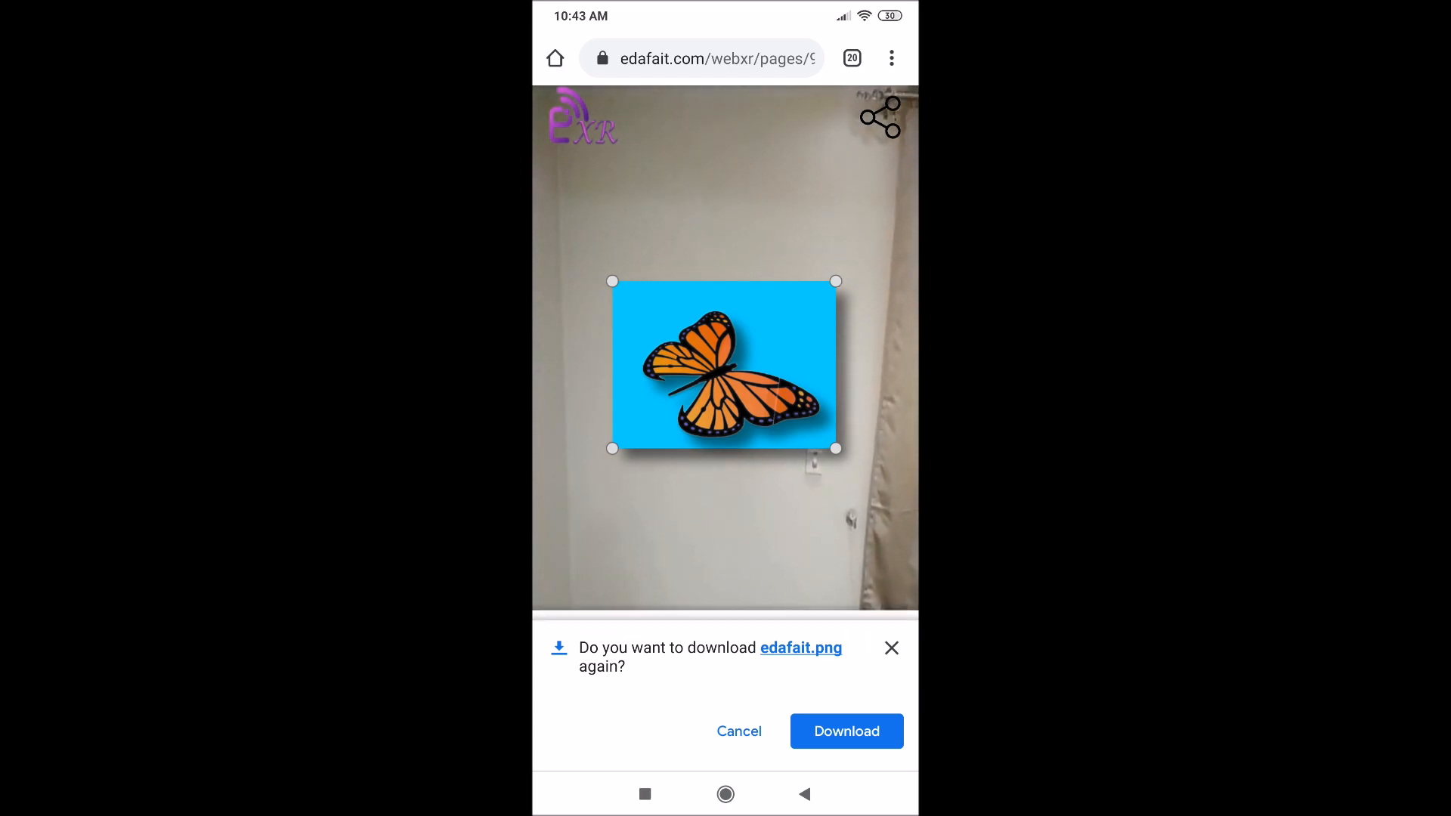
left_click(846, 731)
left_click(717, 743)
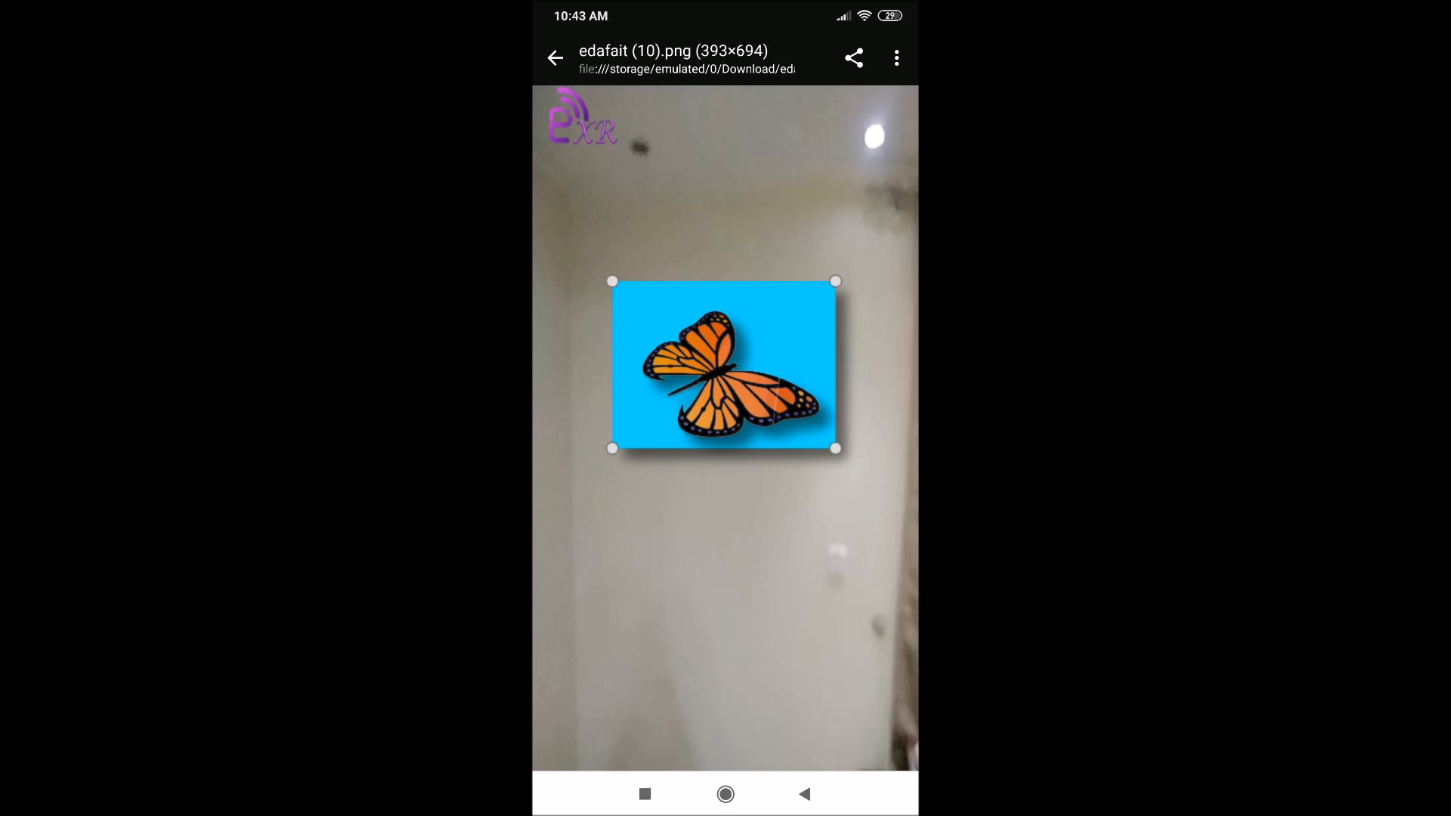
left_click(804, 793)
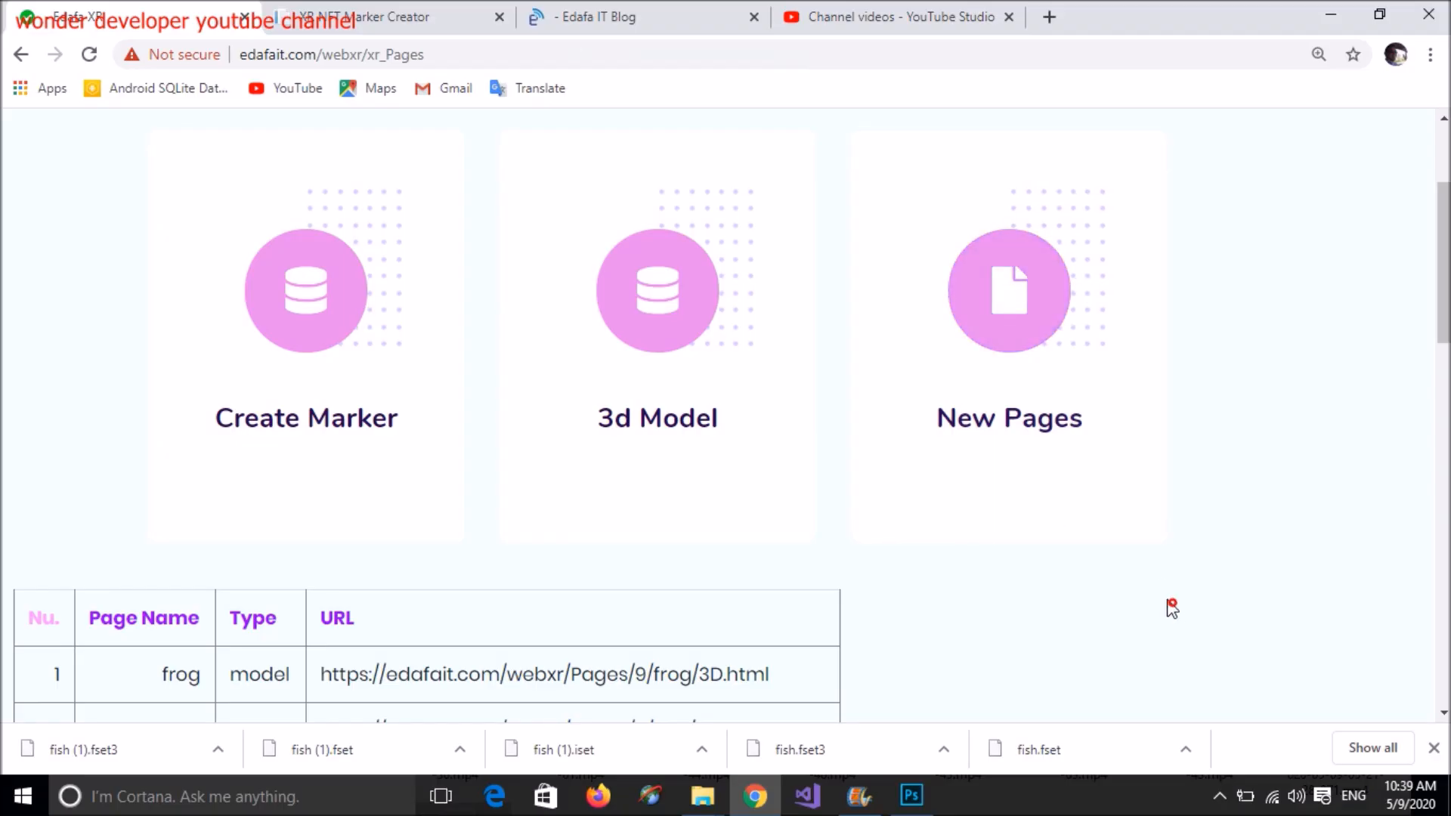
Start a new page of type Without Marker, name it Photo and create its scene.
left_click(1004, 422)
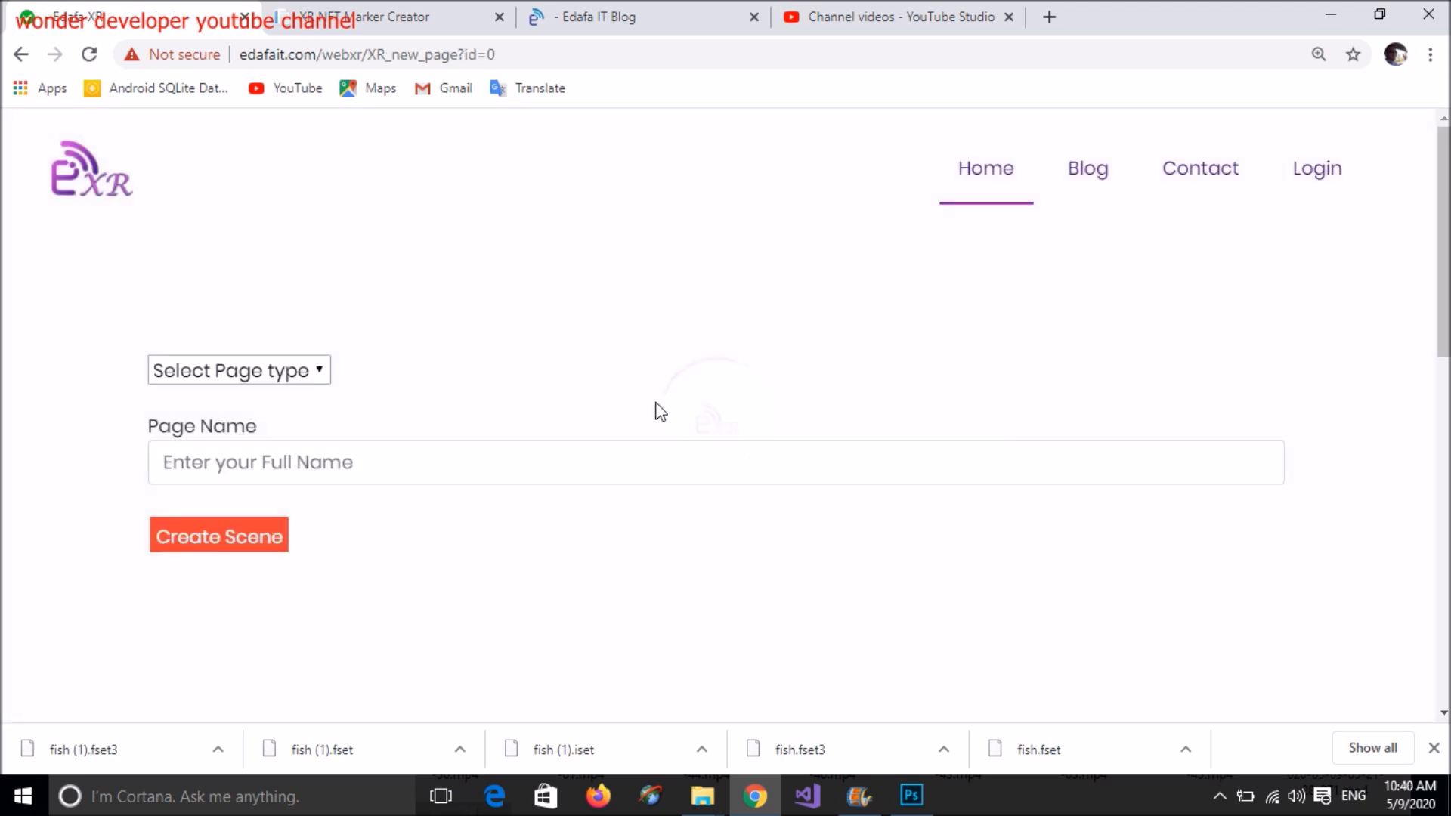
left_click(264, 375)
left_click(263, 427)
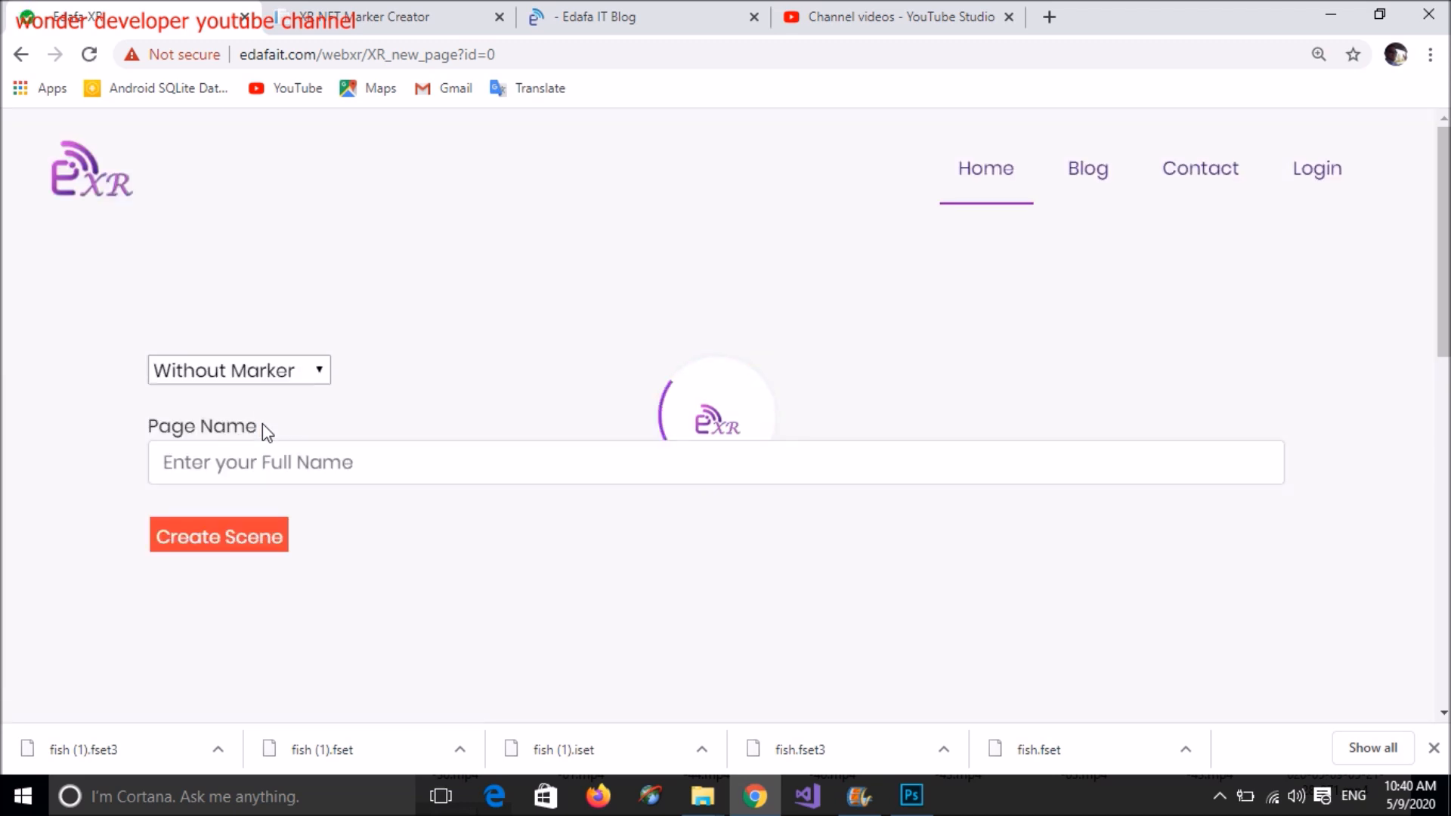
left_click(284, 470)
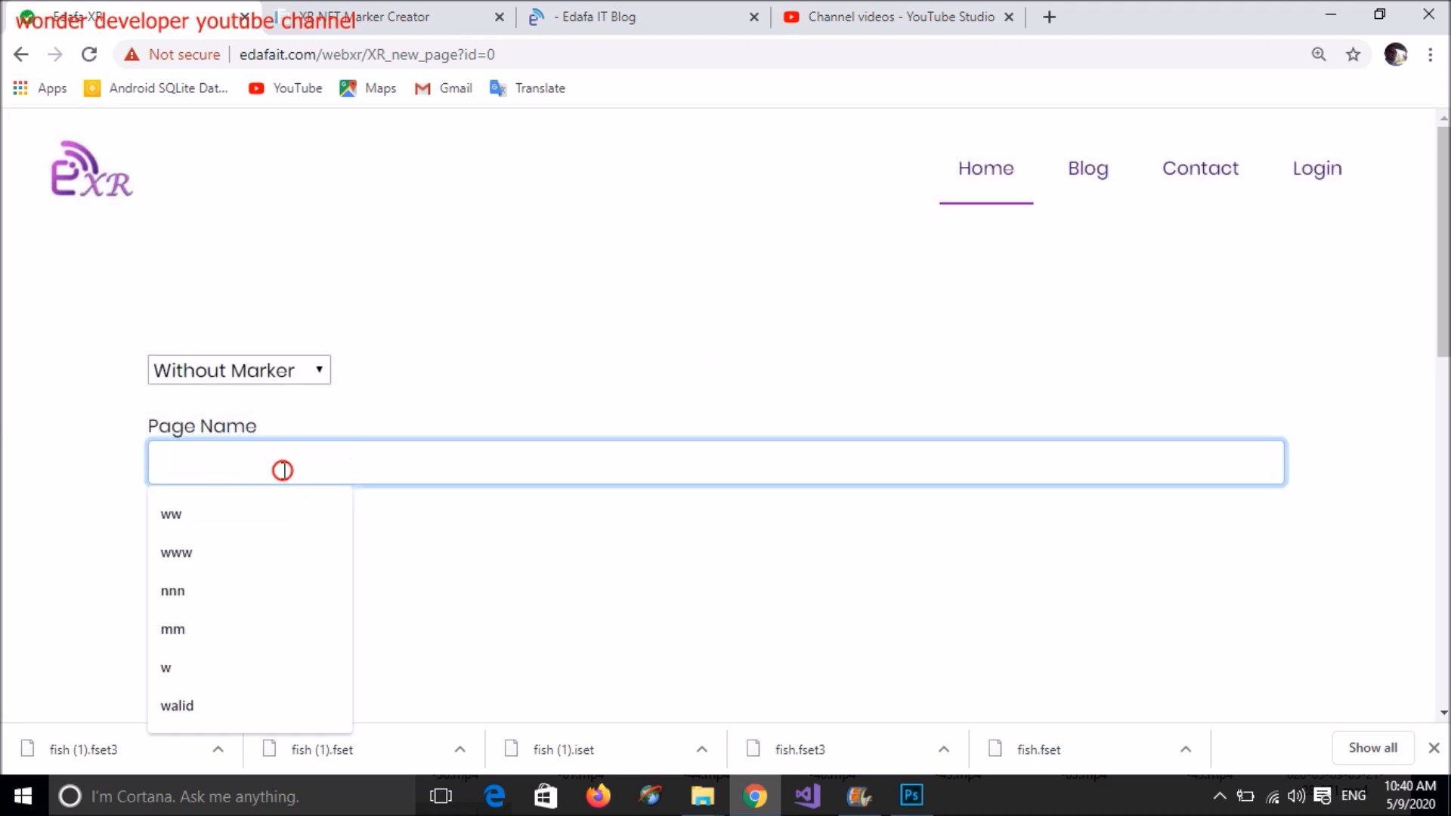
type("Photo")
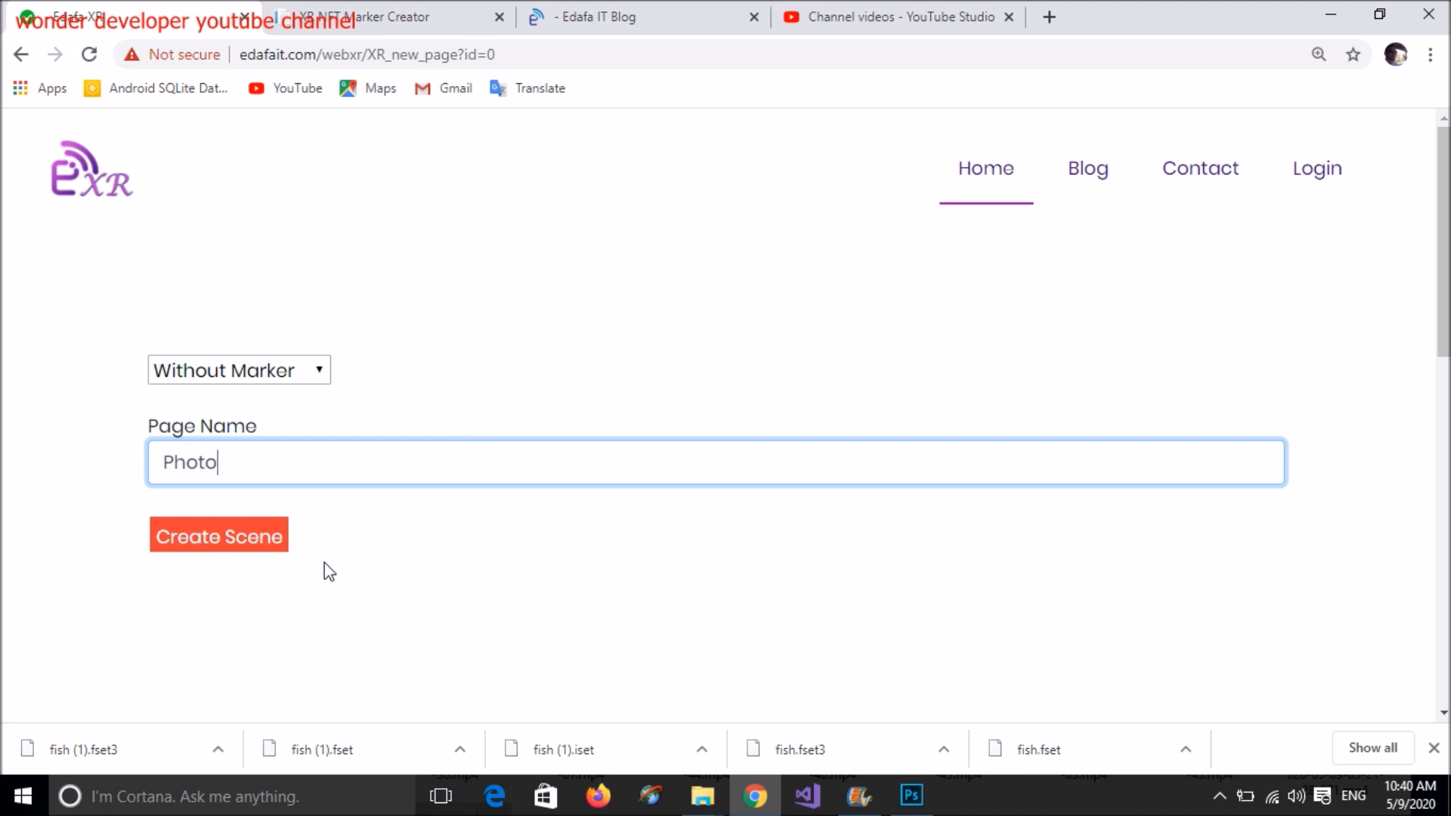
left_click(324, 562)
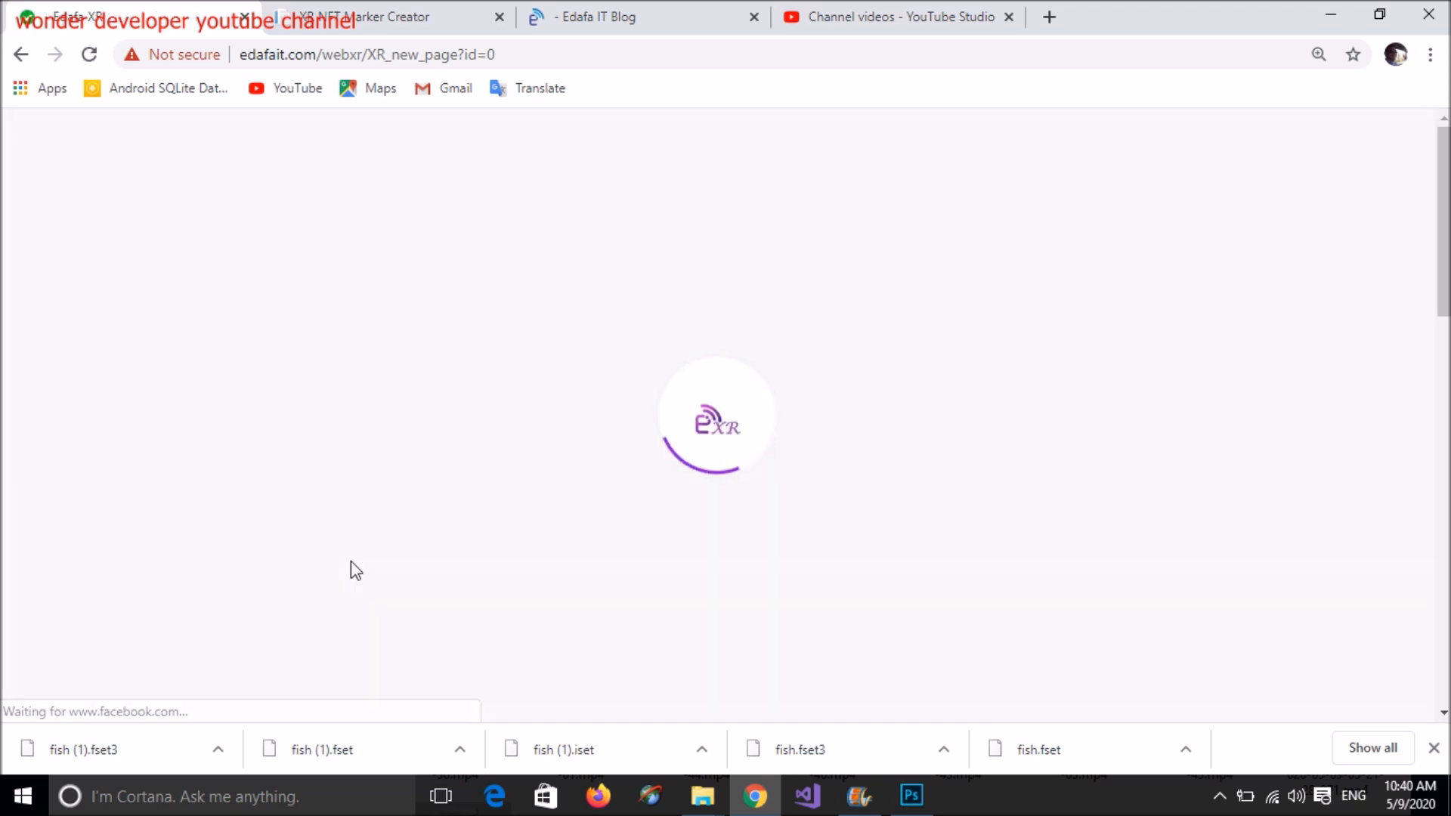
Upload fish.png from the Fish folder as the page's image, with width 200 and height 150.
scroll(278, 514, "down", 3)
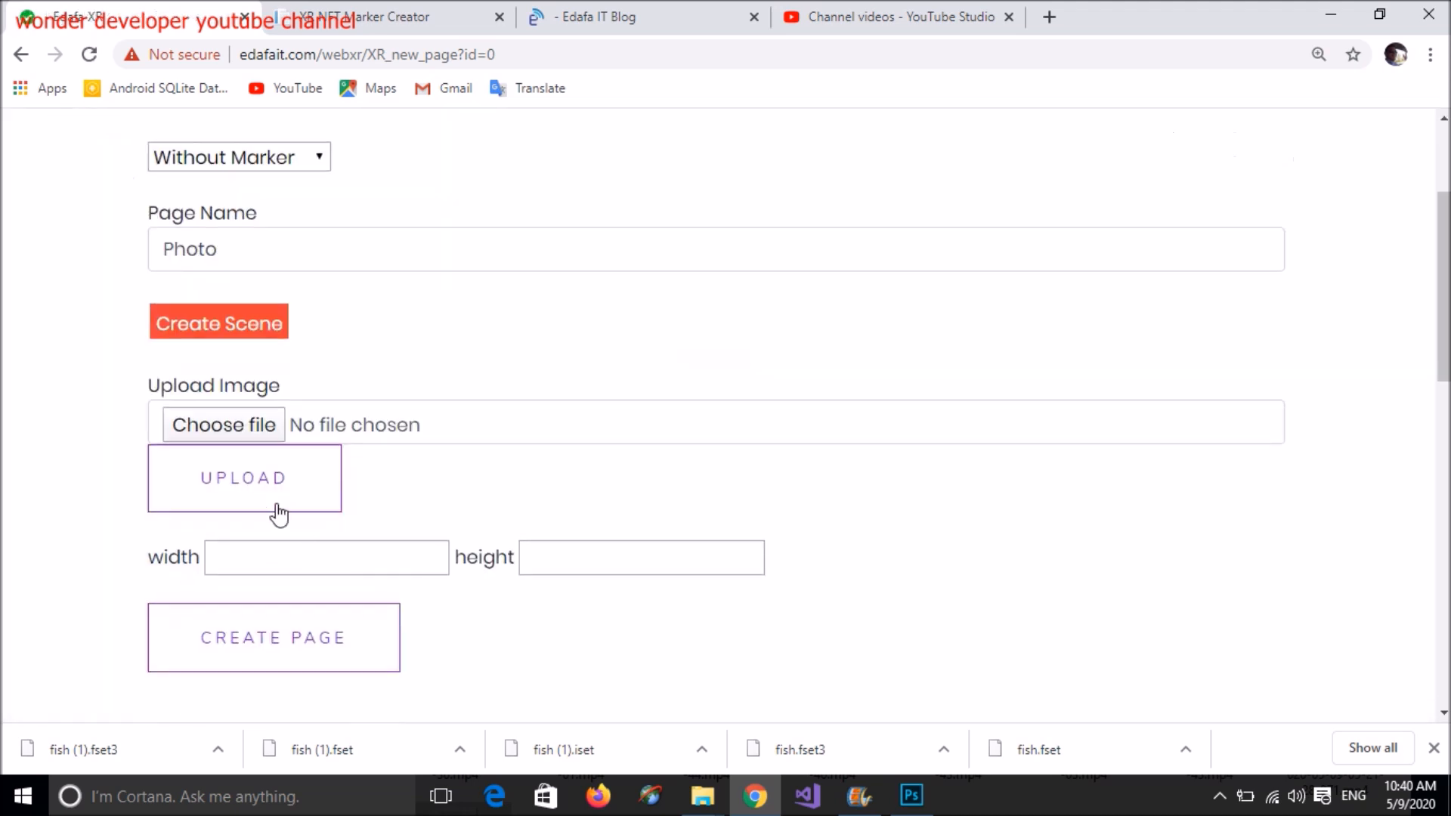
left_click(231, 433)
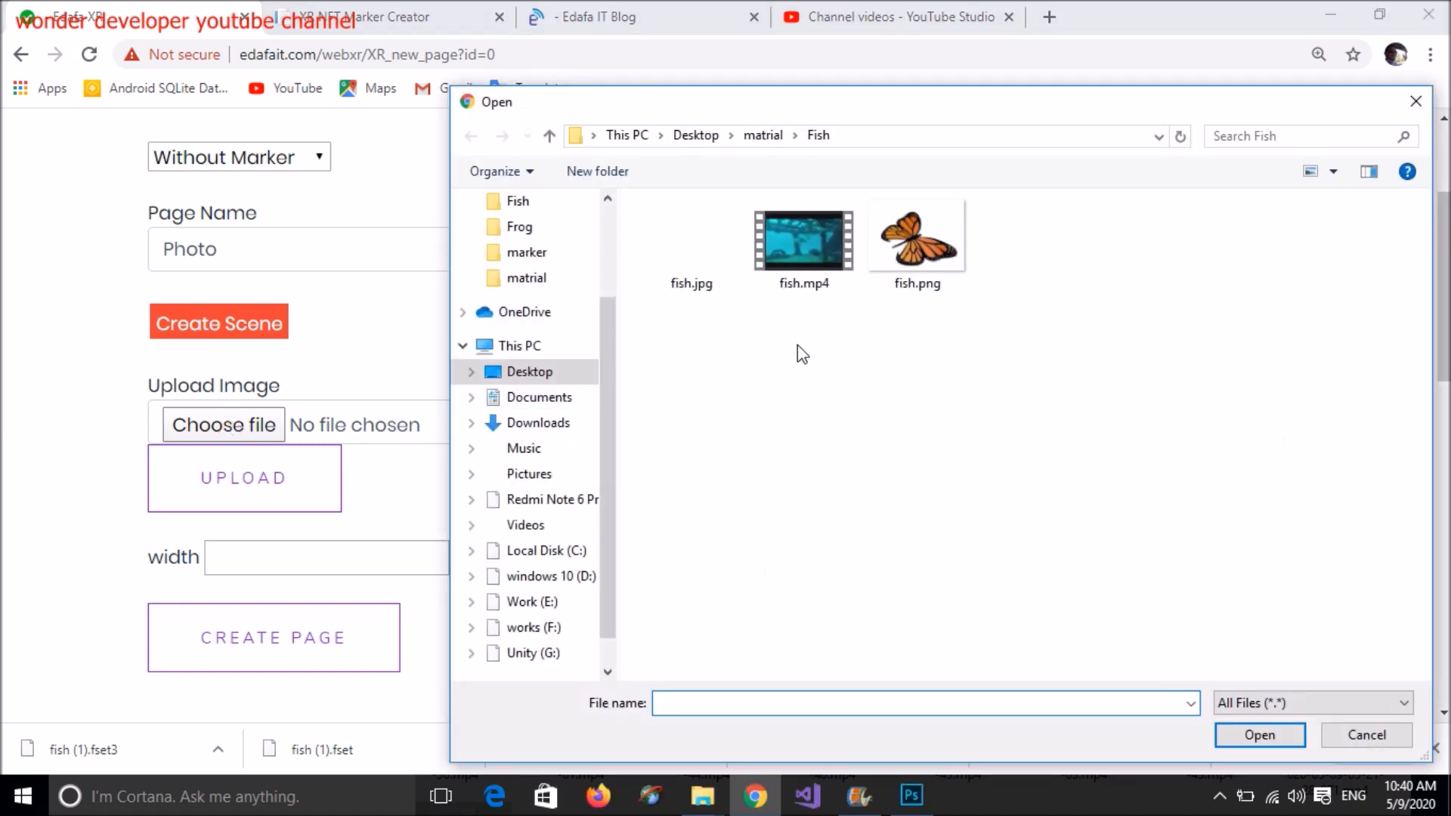
double_click(913, 255)
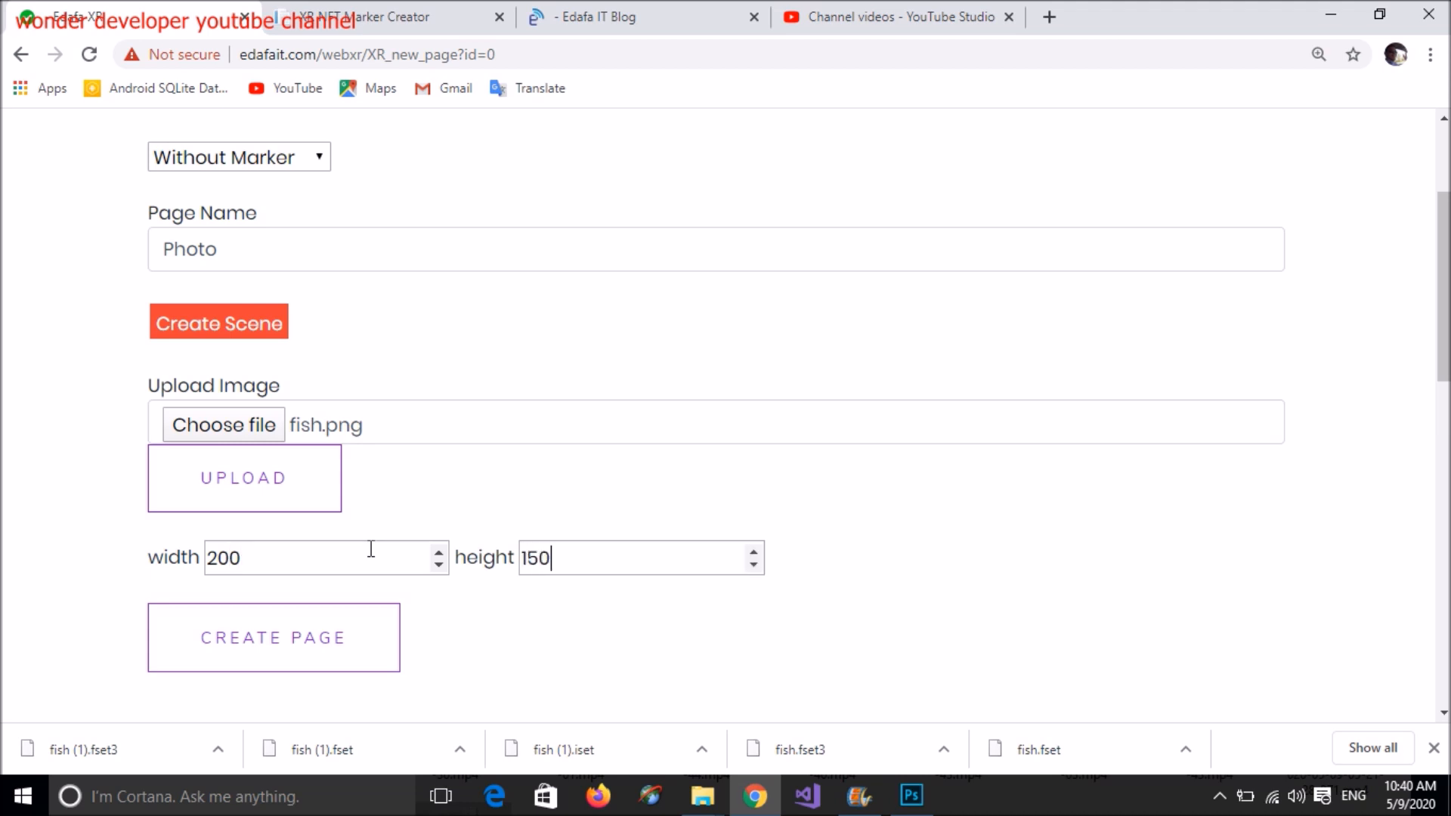
left_click(244, 479)
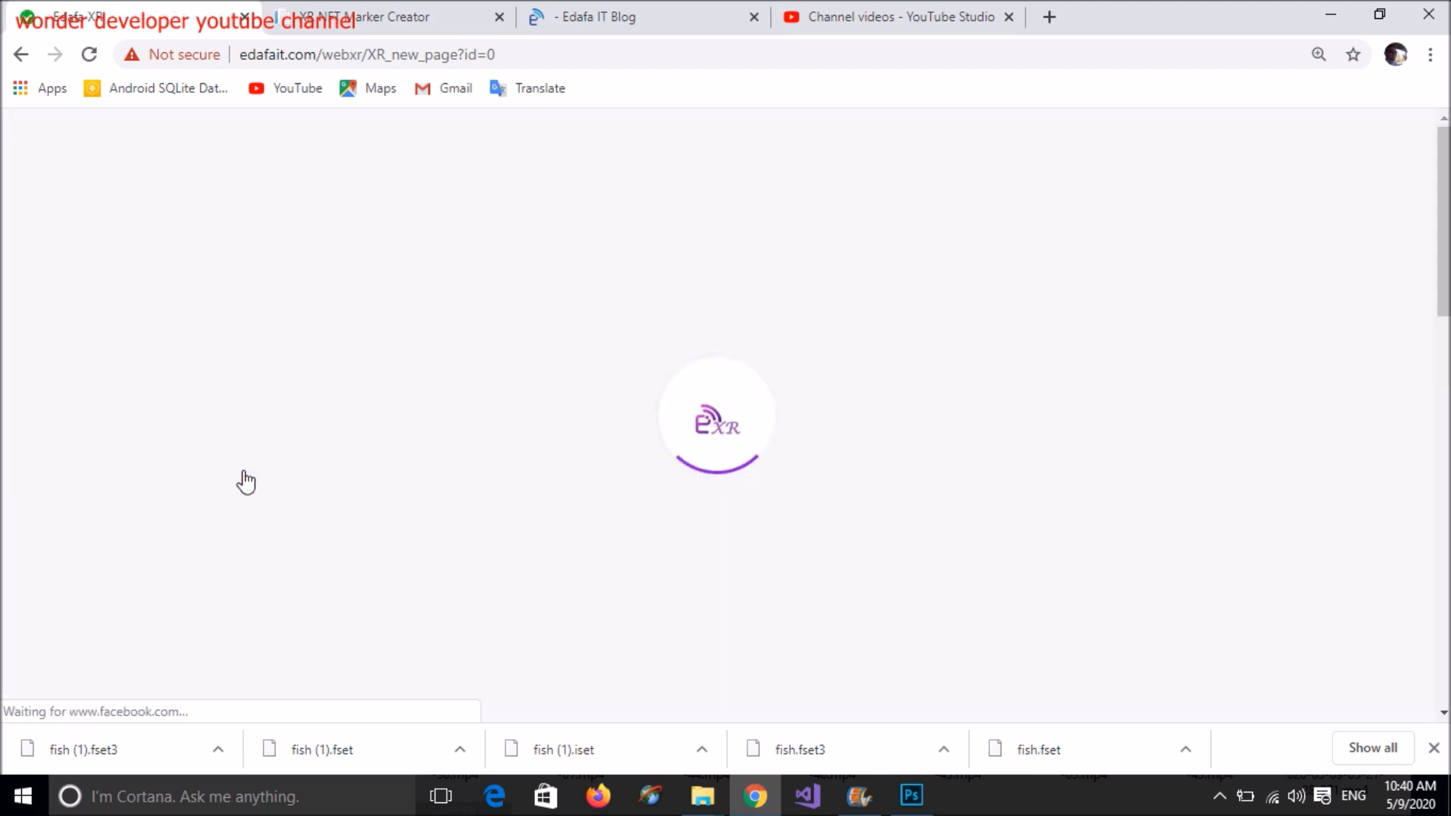
scroll(243, 475, "down", 5)
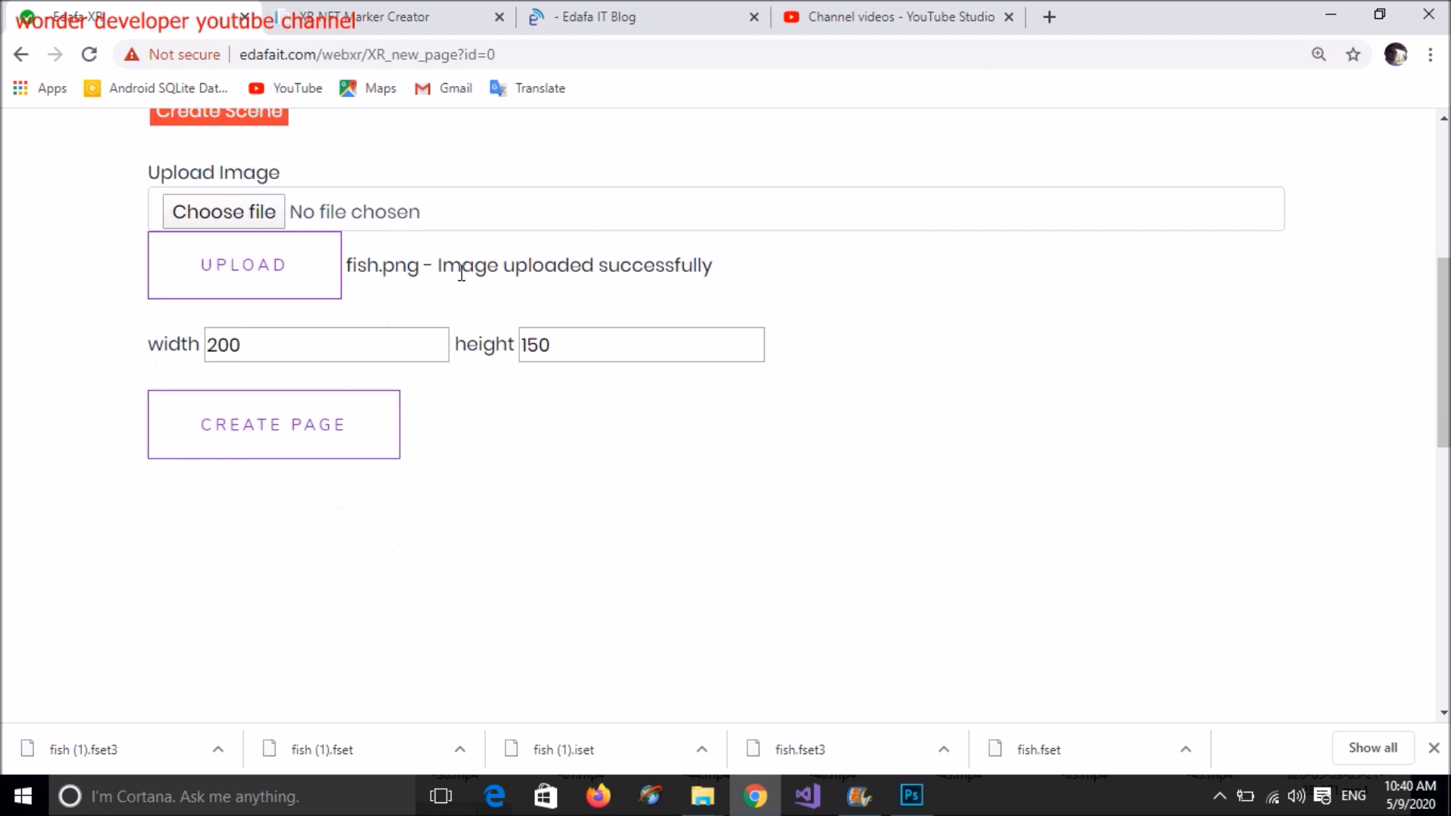
left_click_drag(459, 271, 756, 257)
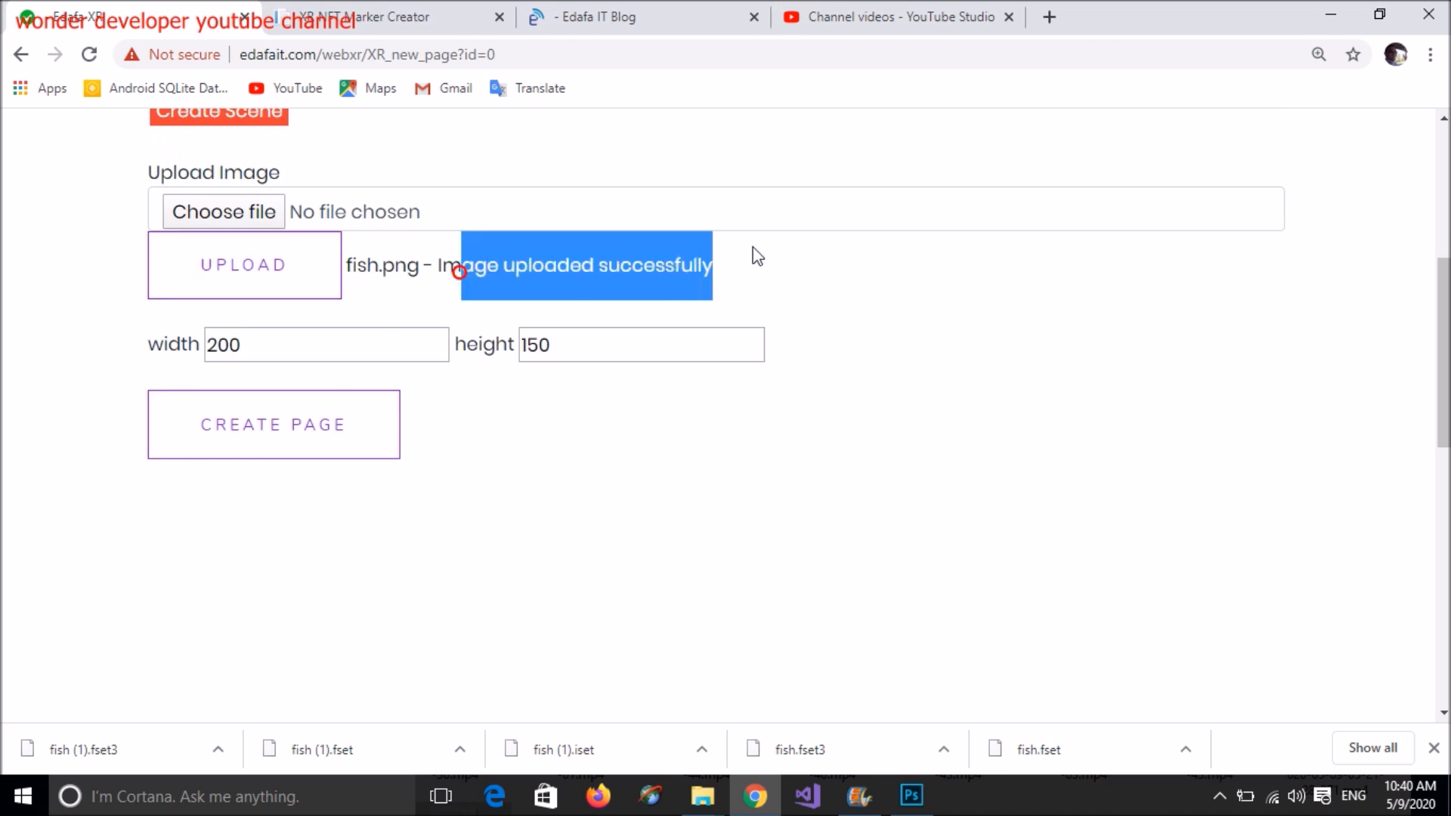
Create the Photo page and check its type in the pages table.
left_click(250, 457)
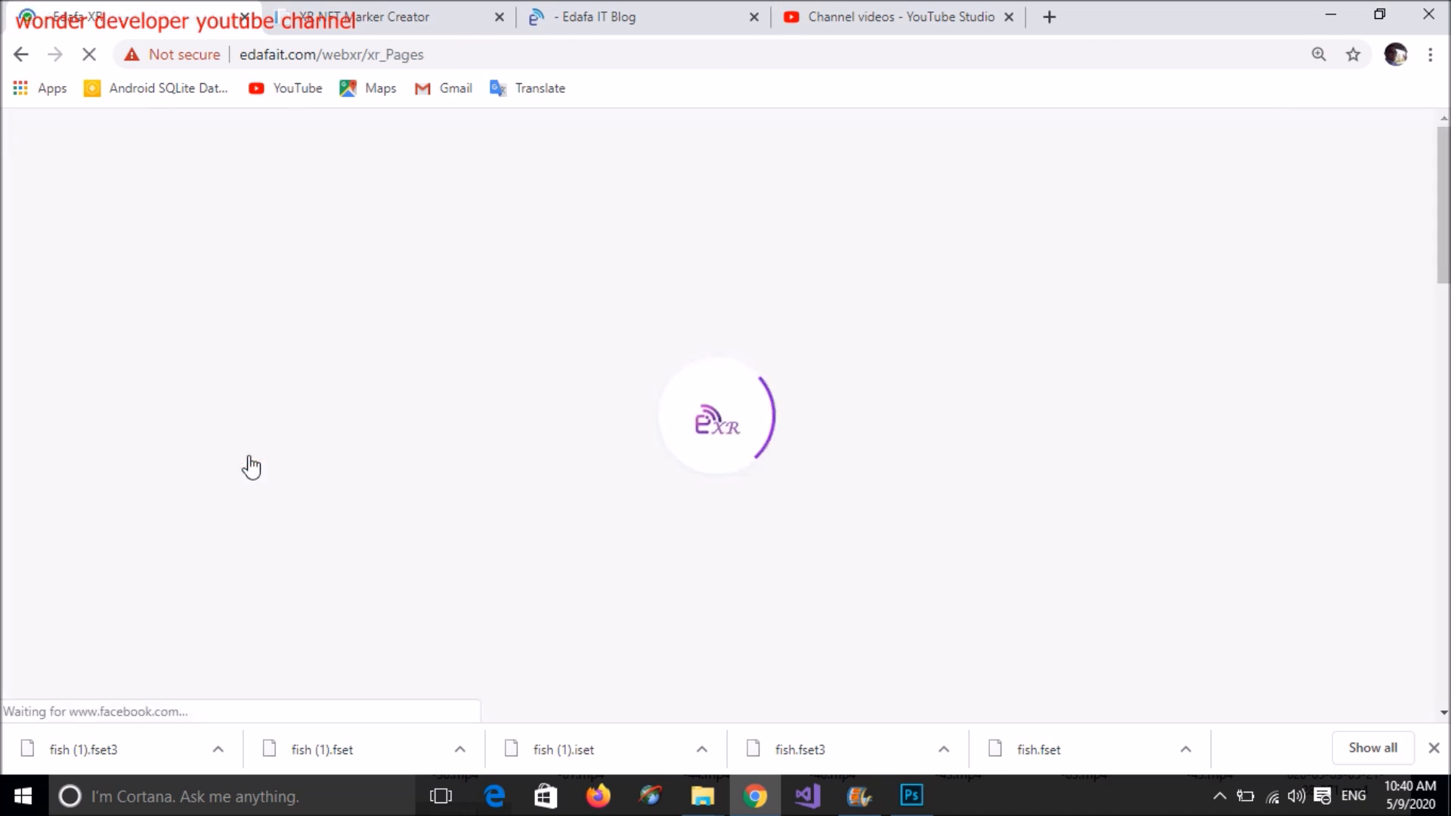
scroll(252, 464, "down", 10)
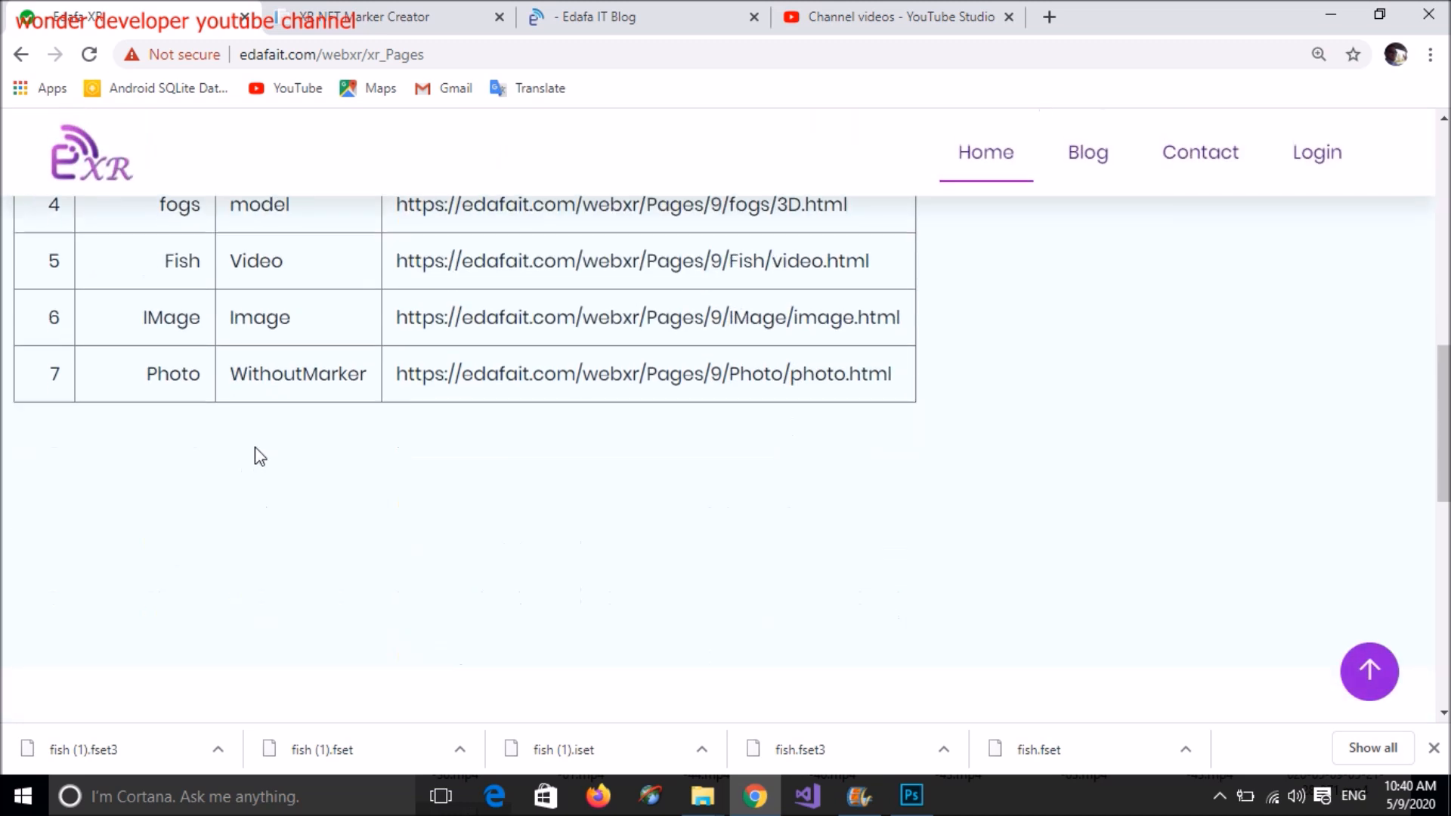
double_click(307, 376)
scroll(307, 375, "up", 3)
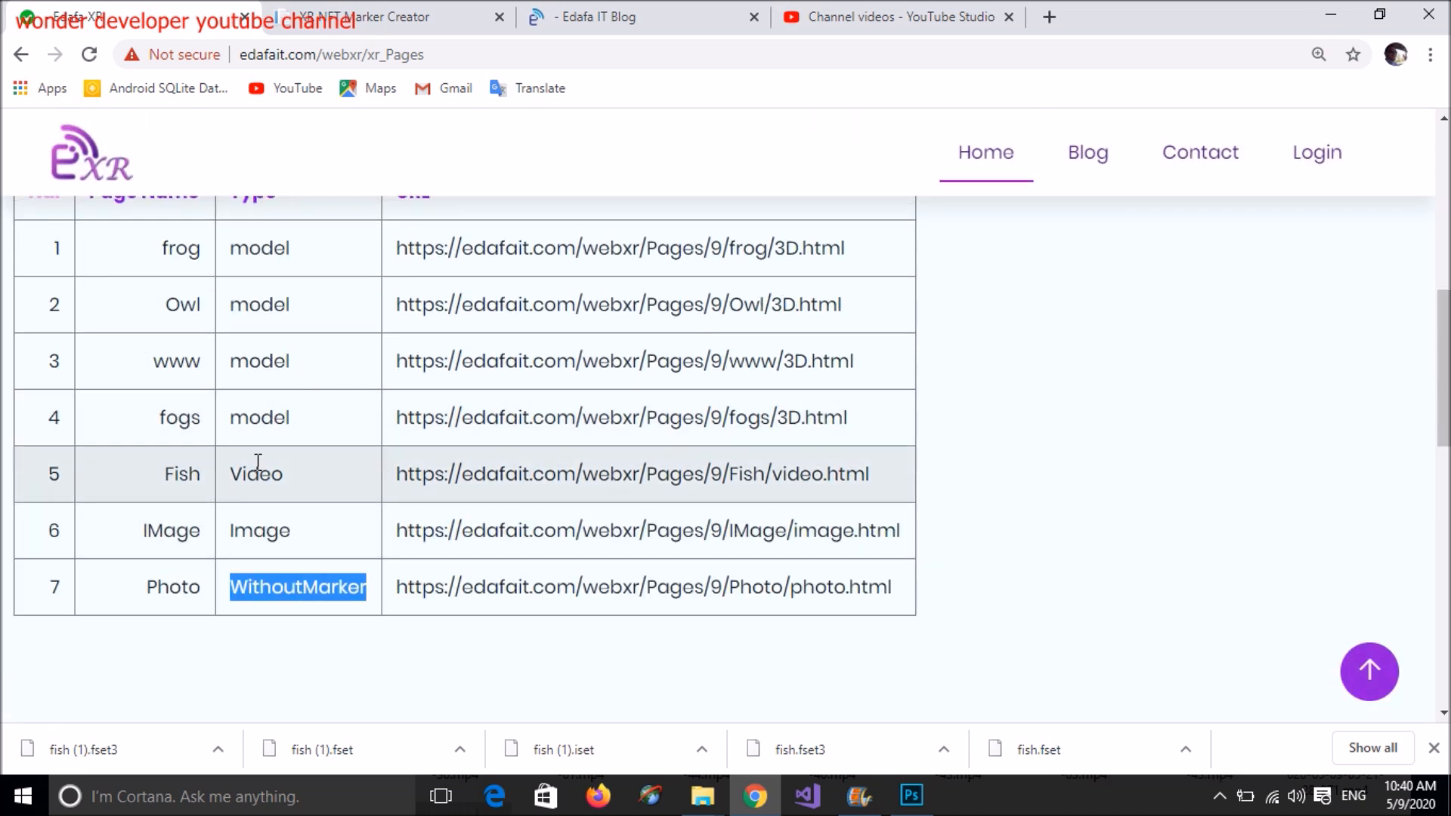